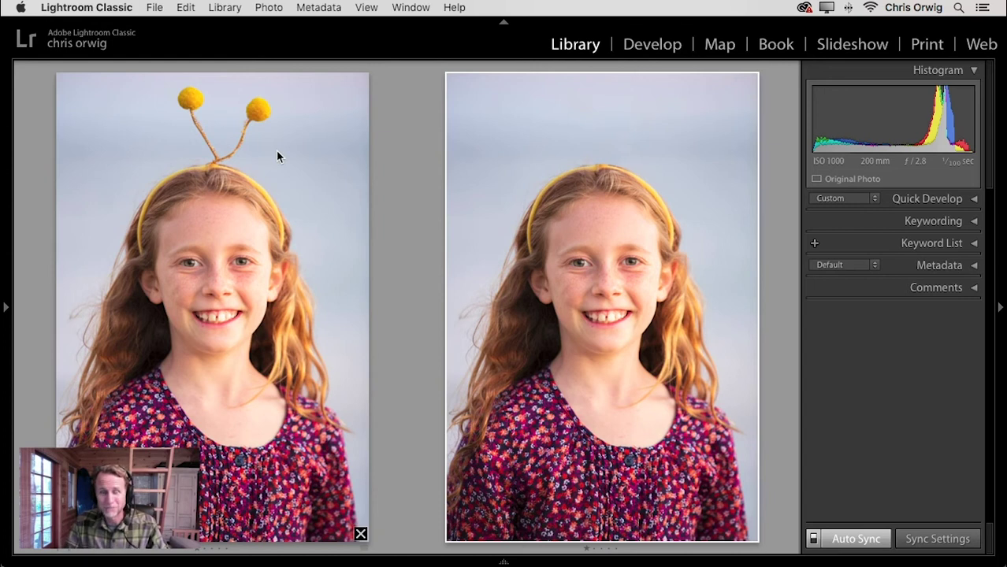
# Step: Show only the original pom-pom antenna photo in the Develop module
pyautogui.click(650, 45)
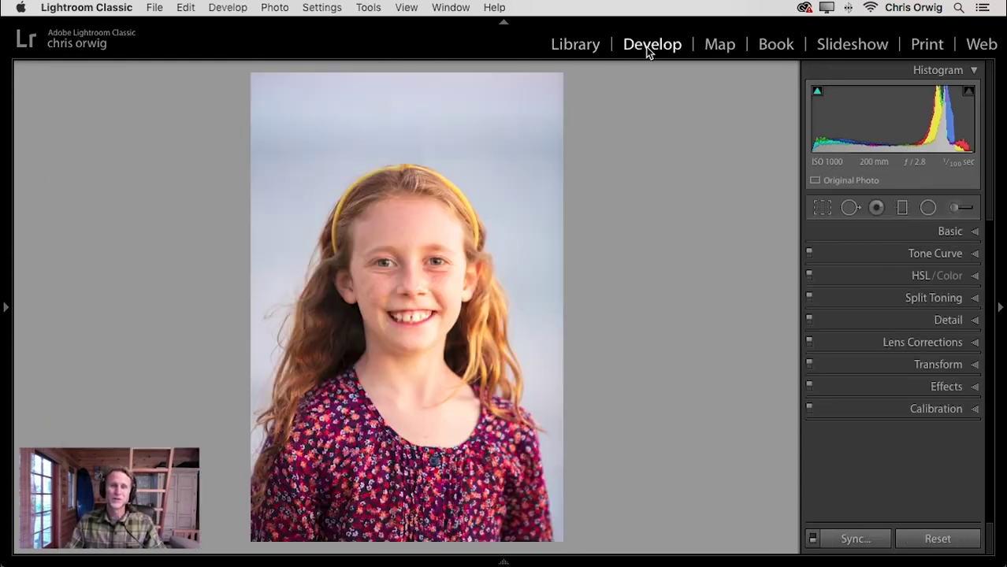
pyautogui.press('super')
pyautogui.press('super+d')
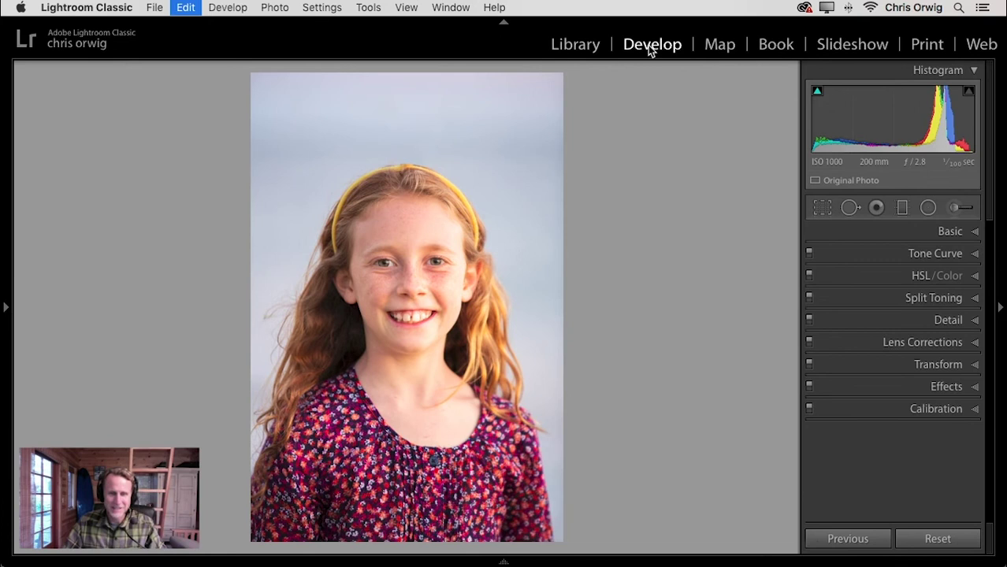
pyautogui.press('Right')
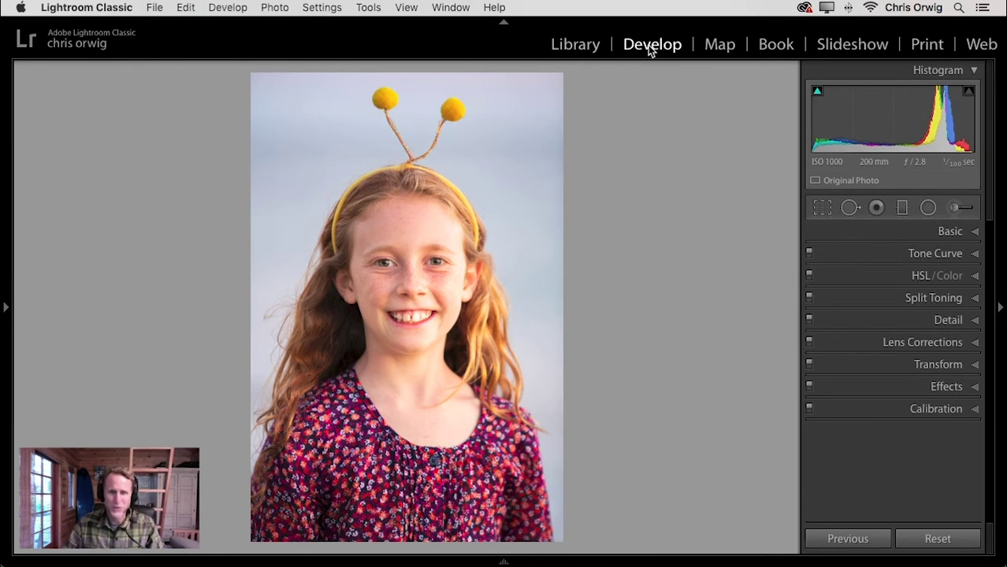
# Step: Zoom in on both pom-poms and activate Spot Removal in Heal mode
pyautogui.click(441, 147)
pyautogui.moveTo(454, 135); pyautogui.dragTo(551, 309)
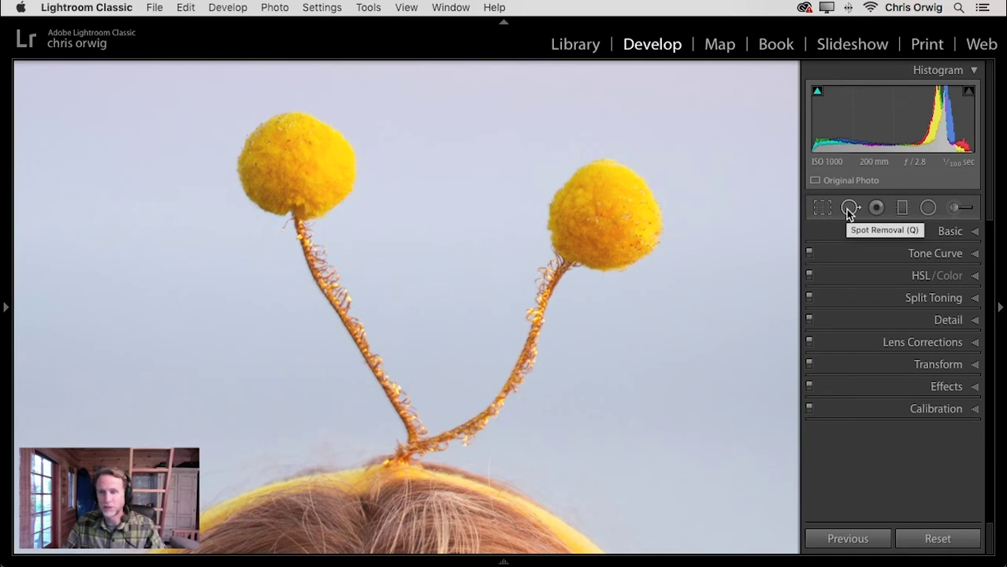
pyautogui.click(849, 210)
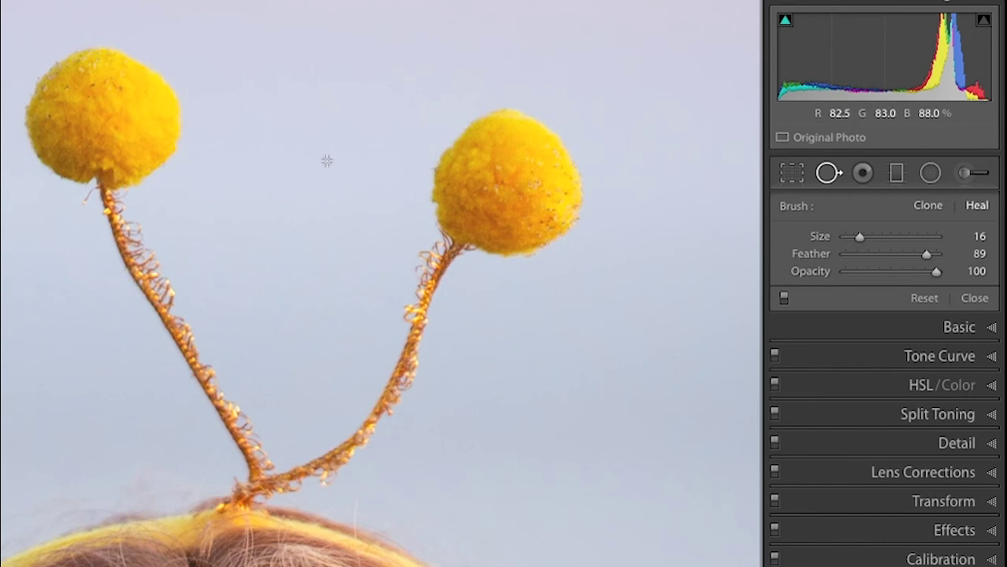
# Step: Enlarge the healing brush to size 80 and settle its feather at 30, opacity 100
pyautogui.scroll(15, 323, 161)
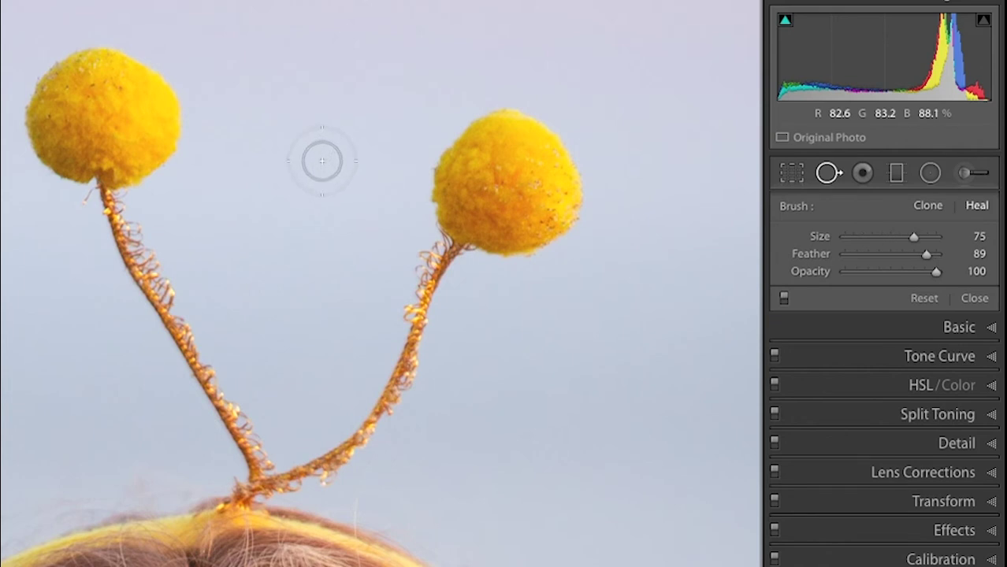
pyautogui.scroll(2, 323, 161)
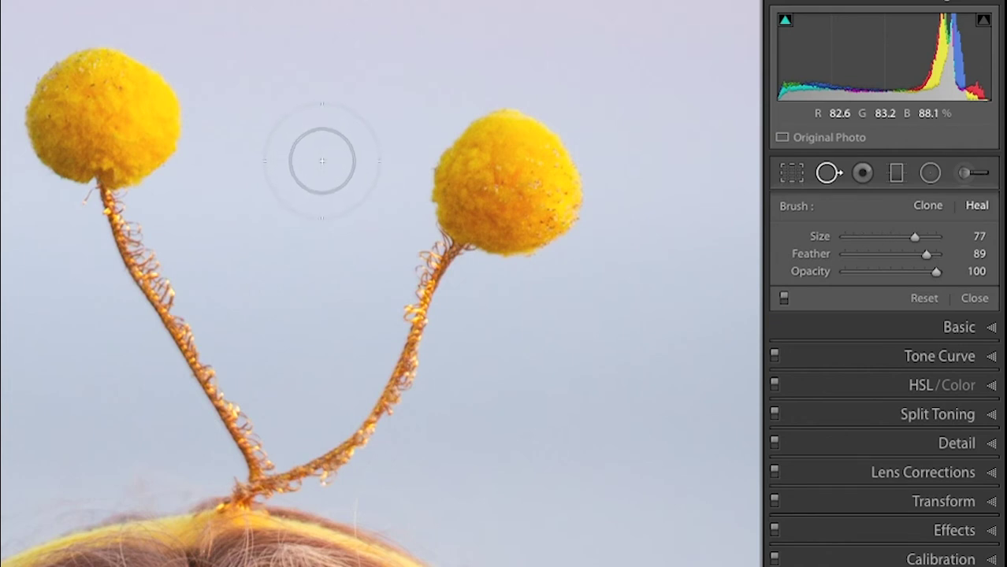
pyautogui.scroll(2, 322, 160)
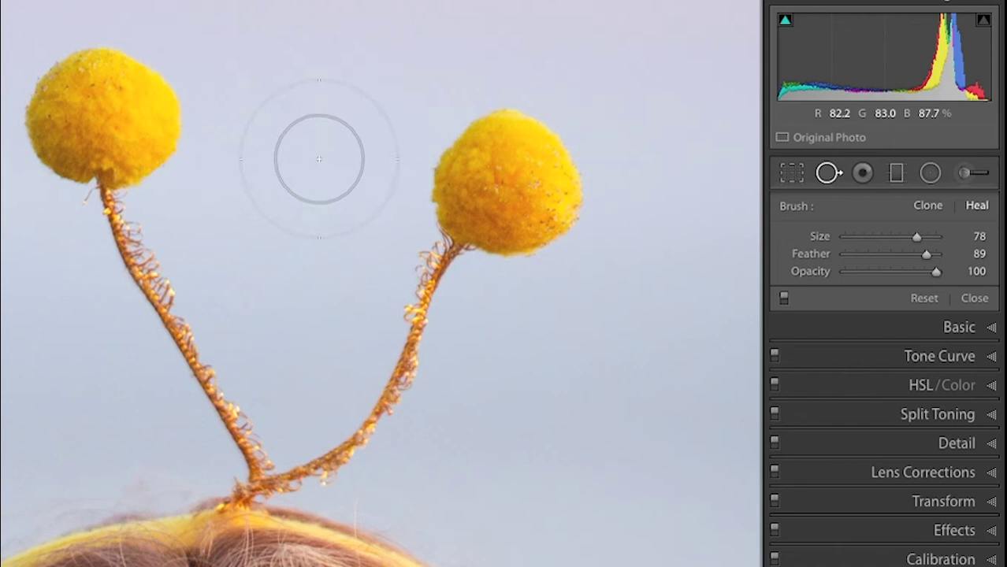
pyautogui.scroll(2, 317, 156)
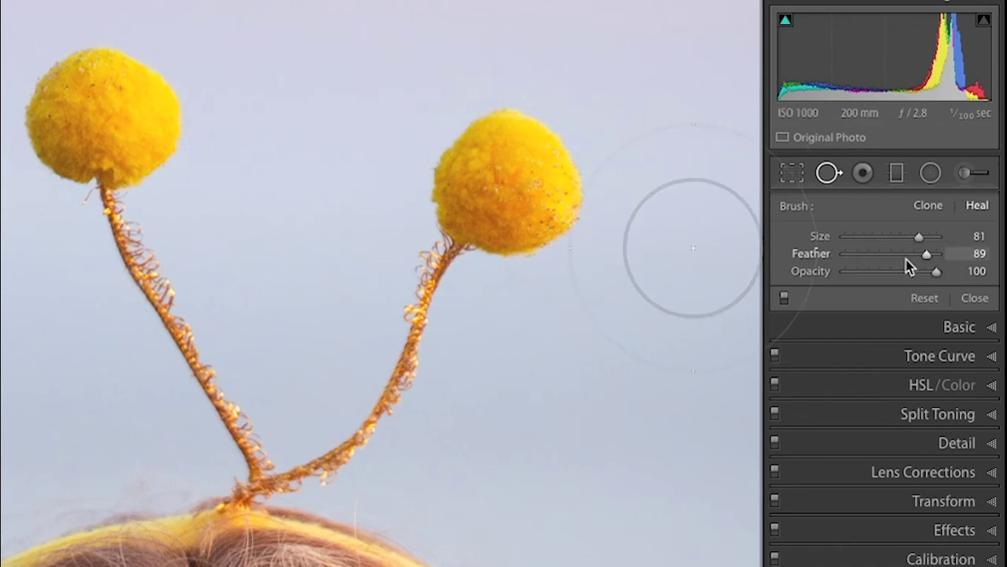
pyautogui.moveTo(916, 255); pyautogui.dragTo(876, 255)
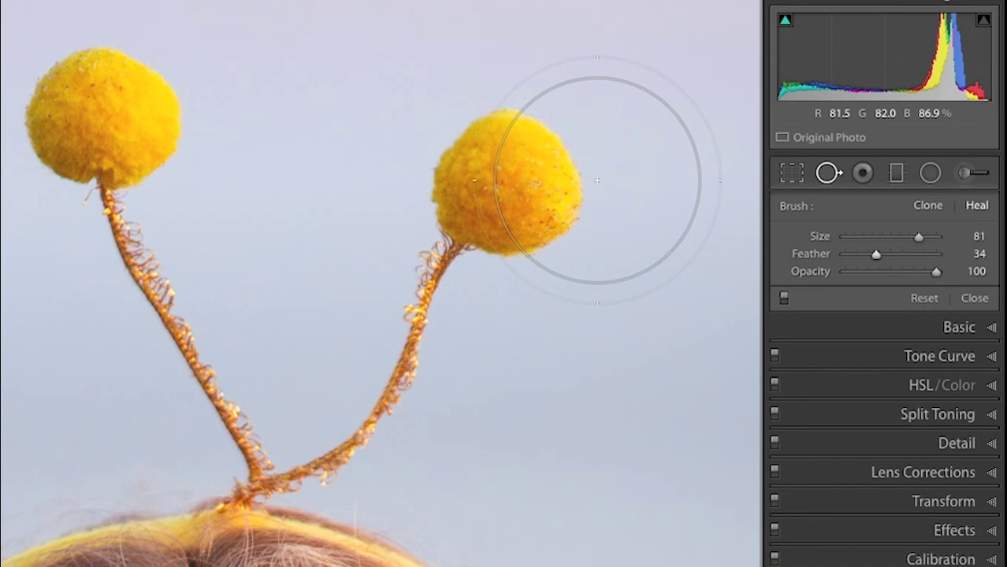
pyautogui.hotkey('shift', '[')
pyautogui.hotkey('shift', '[')
pyautogui.hotkey('shift', '[')
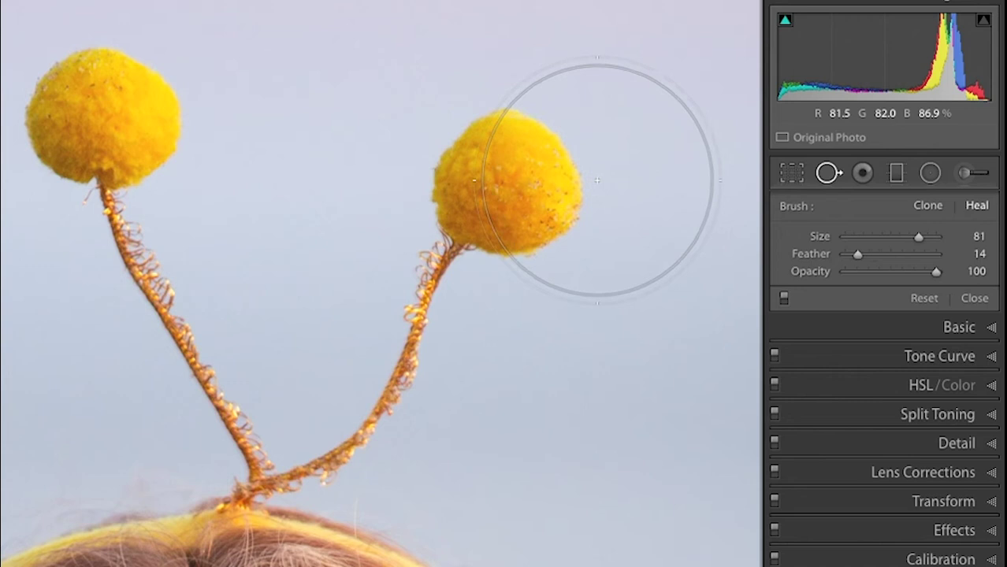
pyautogui.hotkey('shift', ']')
pyautogui.hotkey('shift', ']')
pyautogui.hotkey('shift', ']')
pyautogui.hotkey('shift', ']')
pyautogui.hotkey('shift', ']')
pyautogui.hotkey('shift', ']')
pyautogui.hotkey('shift', ']')
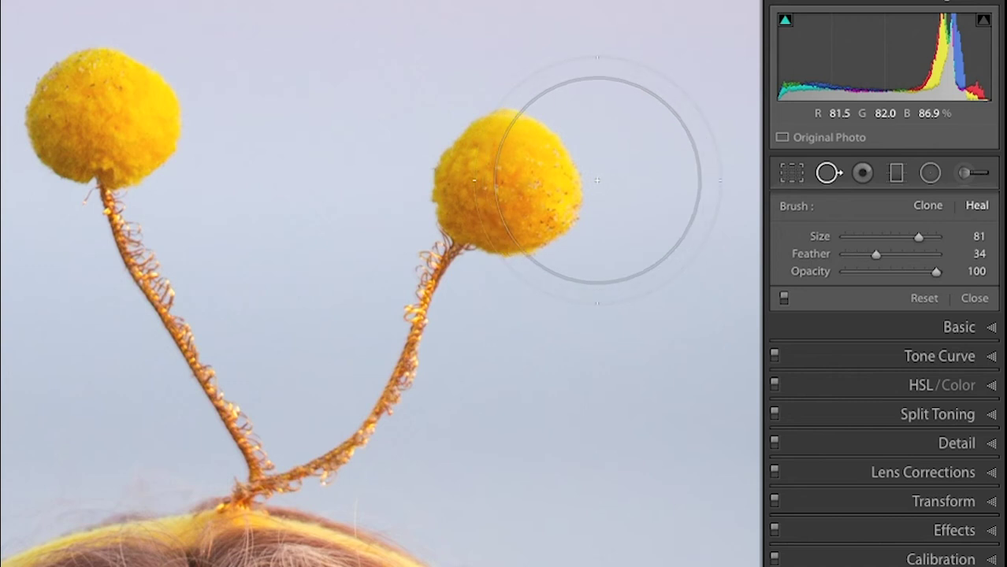
pyautogui.hotkey('shift', ']')
pyautogui.hotkey('shift', ']')
pyautogui.hotkey('shift', ']')
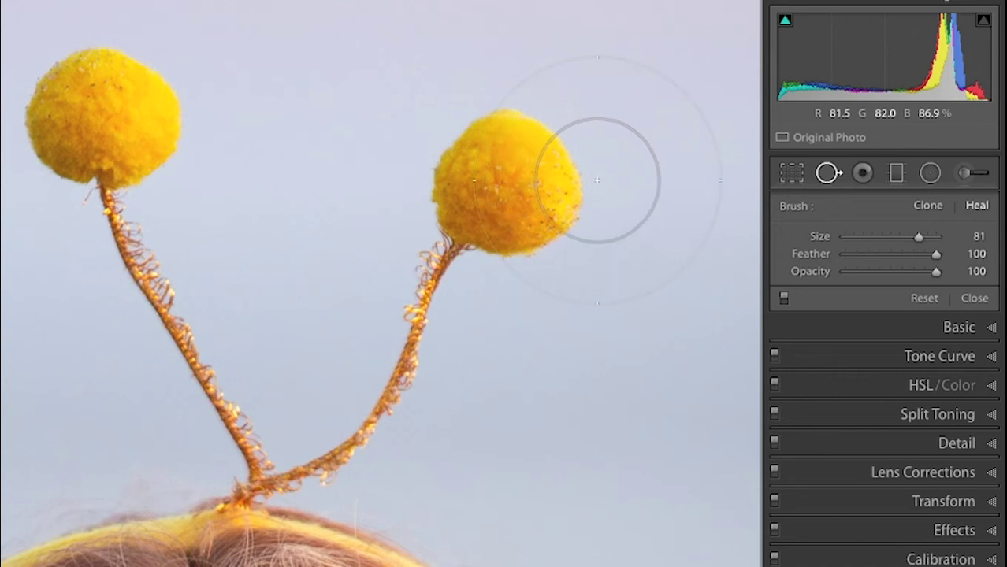
pyautogui.hotkey('shift', '[')
pyautogui.hotkey('shift', '[')
pyautogui.hotkey('shift', '[')
pyautogui.hotkey('shift', '[')
pyautogui.hotkey('shift', '[')
pyautogui.hotkey('shift', '[')
pyautogui.hotkey('shift', '[')
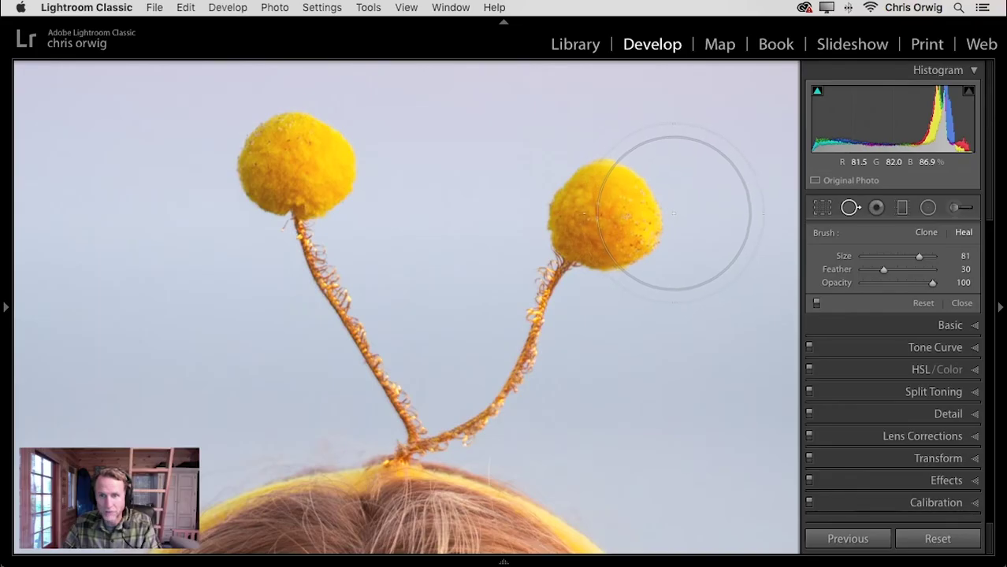
pyautogui.scroll(-1, 674, 213)
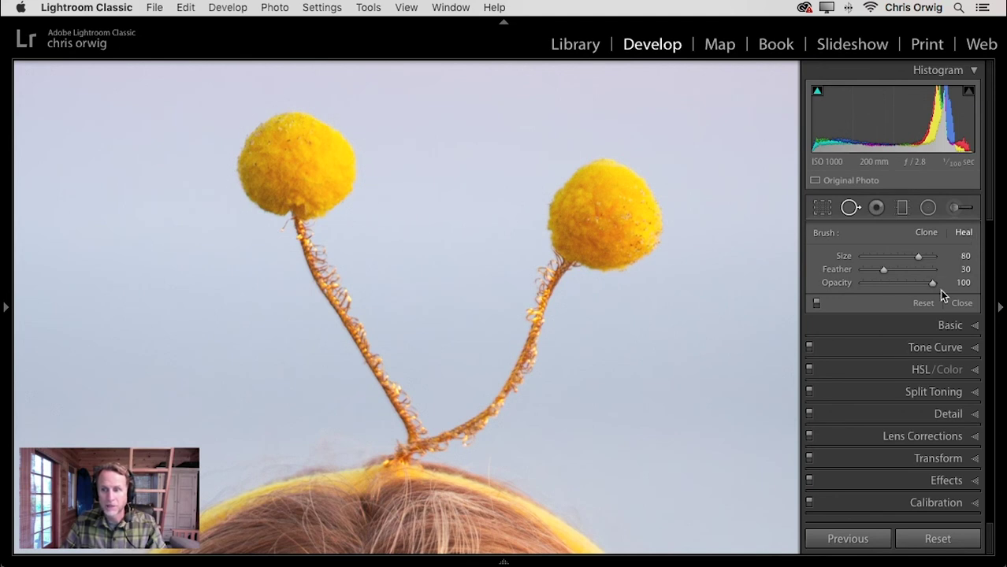
# Step: Heal the left pom-pom with sky from between the pom-poms as source, at feather 33
pyautogui.click(299, 167)
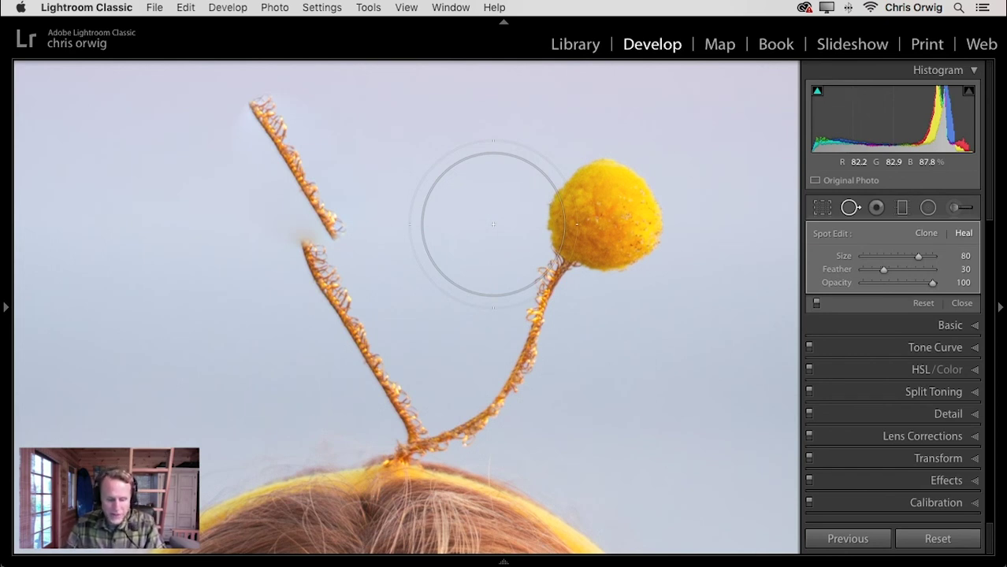
pyautogui.press('t')
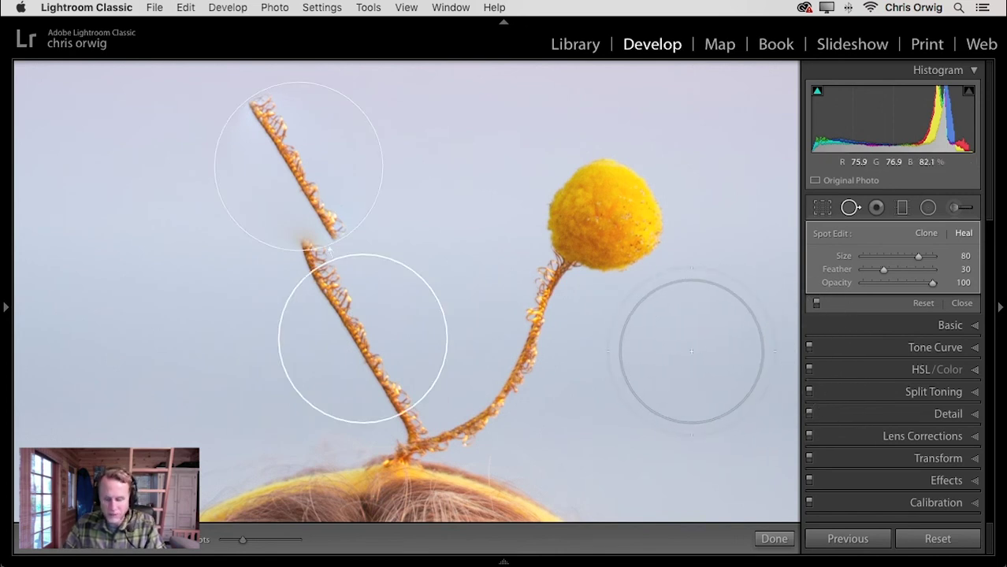
pyautogui.press('/')
pyautogui.press('/')
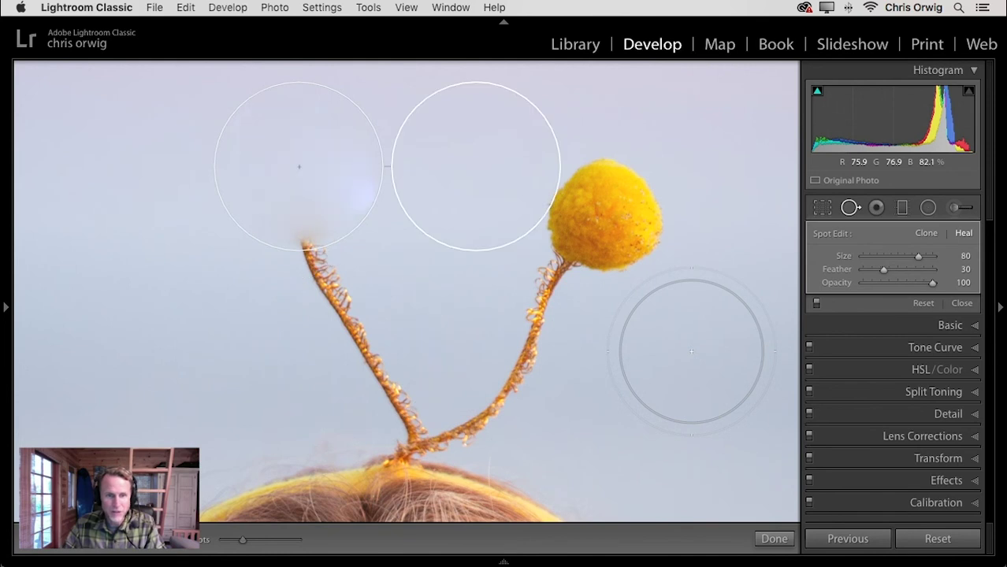
pyautogui.press('/')
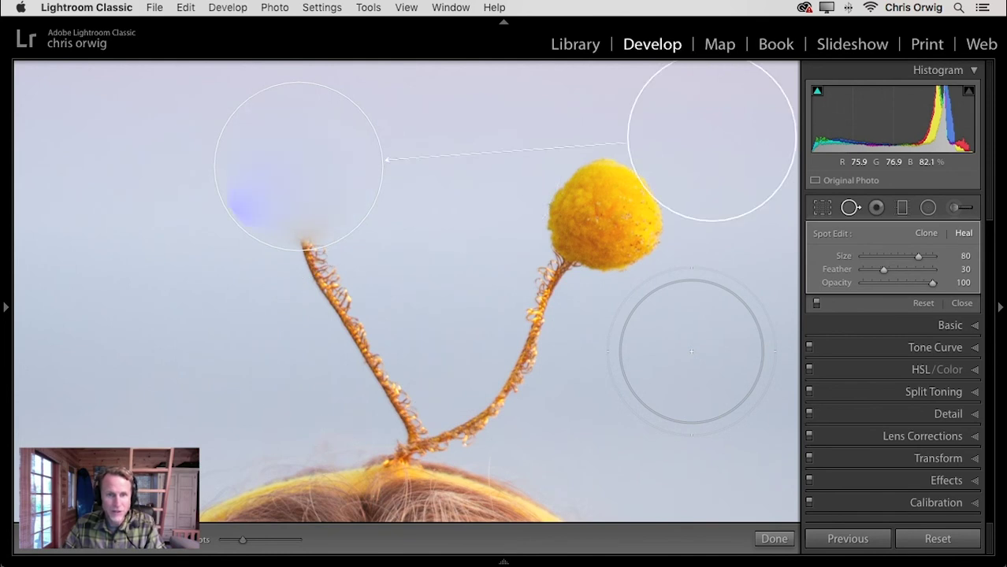
pyautogui.press('/')
pyautogui.press('/')
pyautogui.press('/')
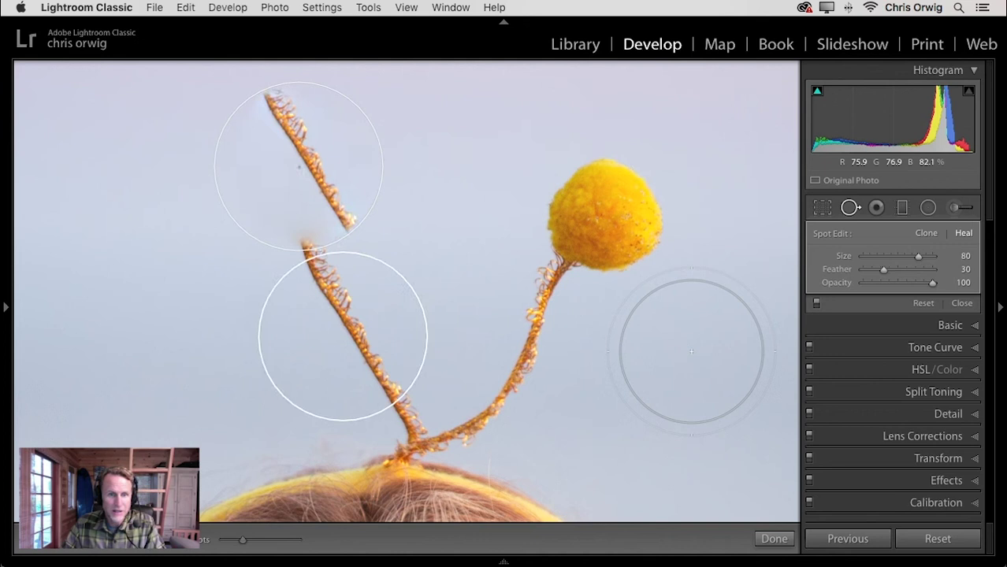
pyautogui.press('/')
pyautogui.press('/')
pyautogui.press('/')
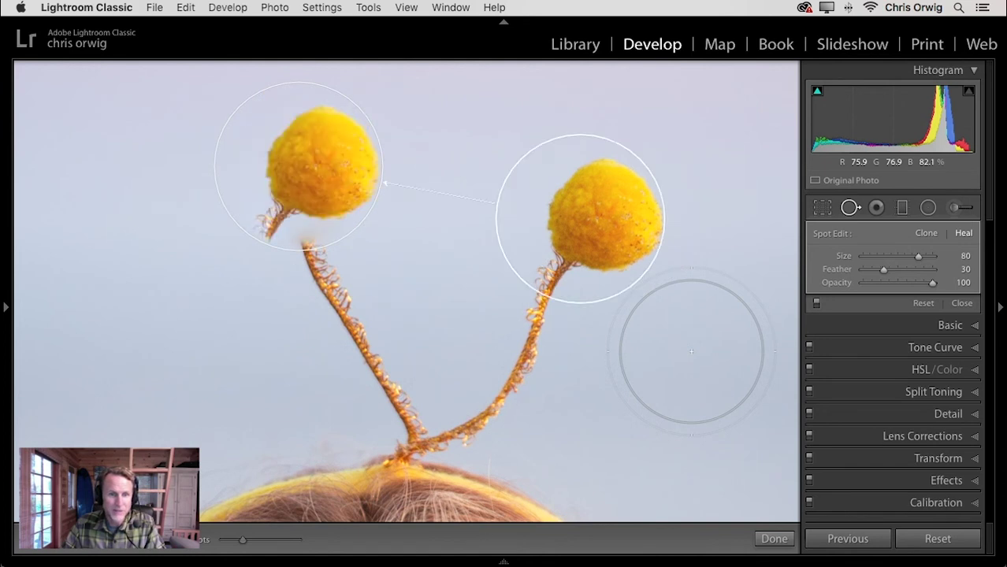
pyautogui.press('/')
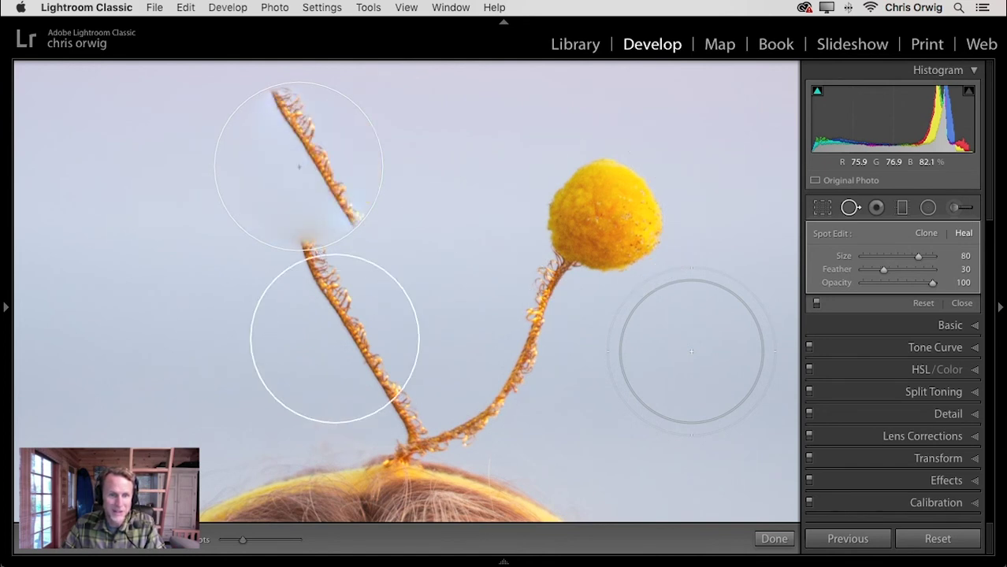
pyautogui.press('/')
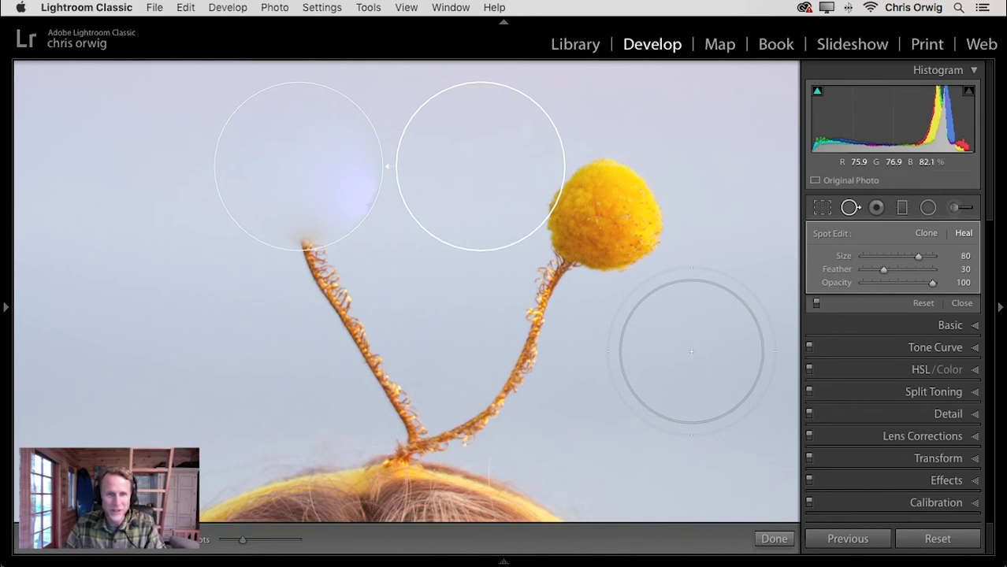
pyautogui.moveTo(495, 205); pyautogui.dragTo(152, 212)
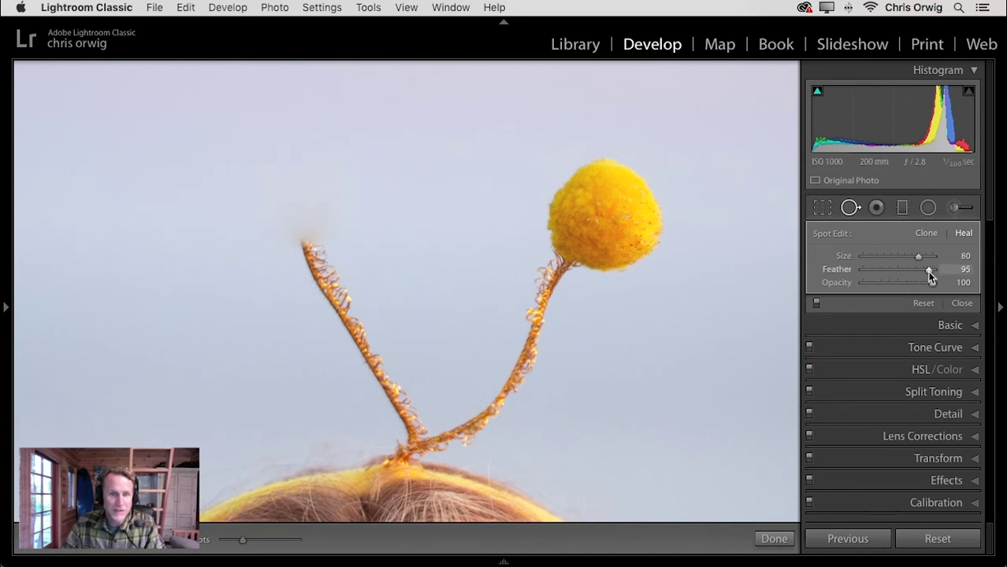
pyautogui.moveTo(930, 273)
pyautogui.mouseDown()
pyautogui.moveTo(820, 268)
pyautogui.moveTo(913, 275)
pyautogui.moveTo(887, 280)
pyautogui.mouseUp()
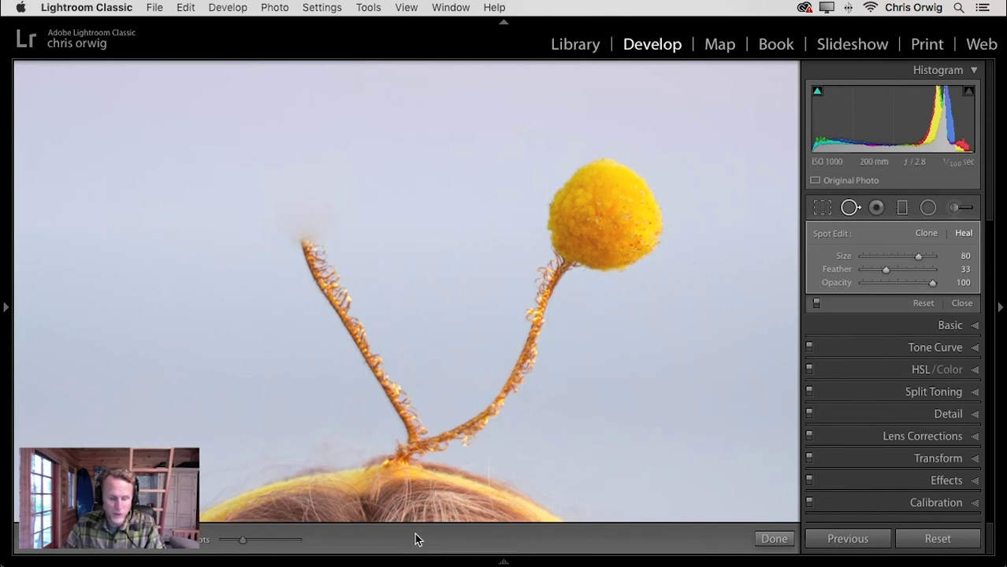
# Step: Hide the toolbar, heal the right pom-pom from clean sky higher up, and shrink the brush
pyautogui.press('t')
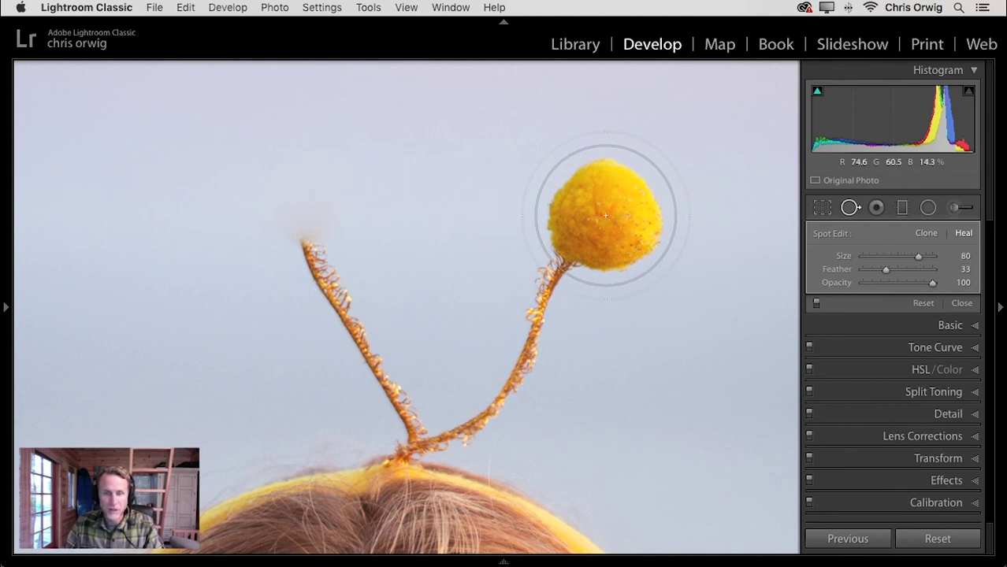
pyautogui.click(605, 215)
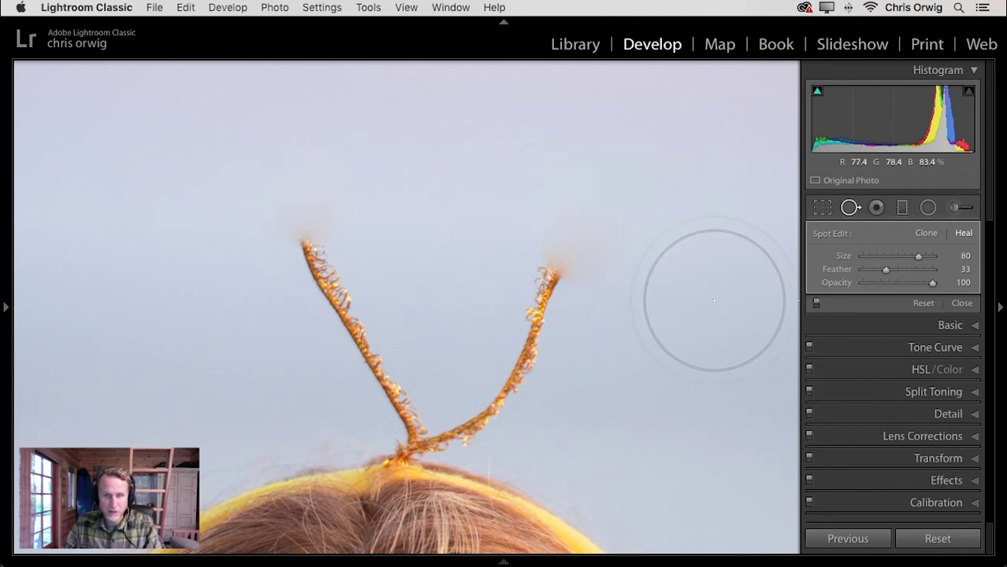
pyautogui.moveTo(416, 241); pyautogui.dragTo(439, 205)
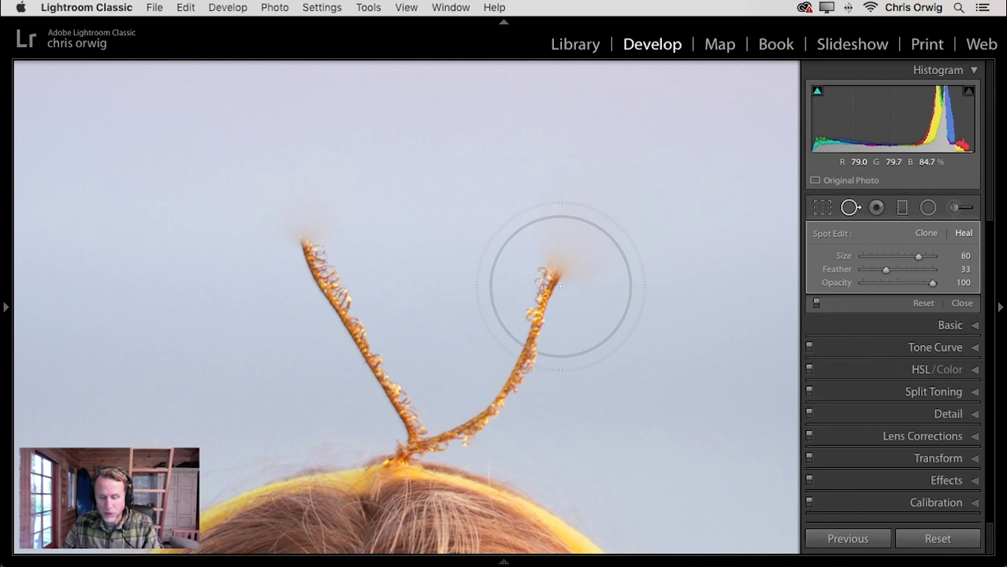
pyautogui.scroll(-5, 560, 285)
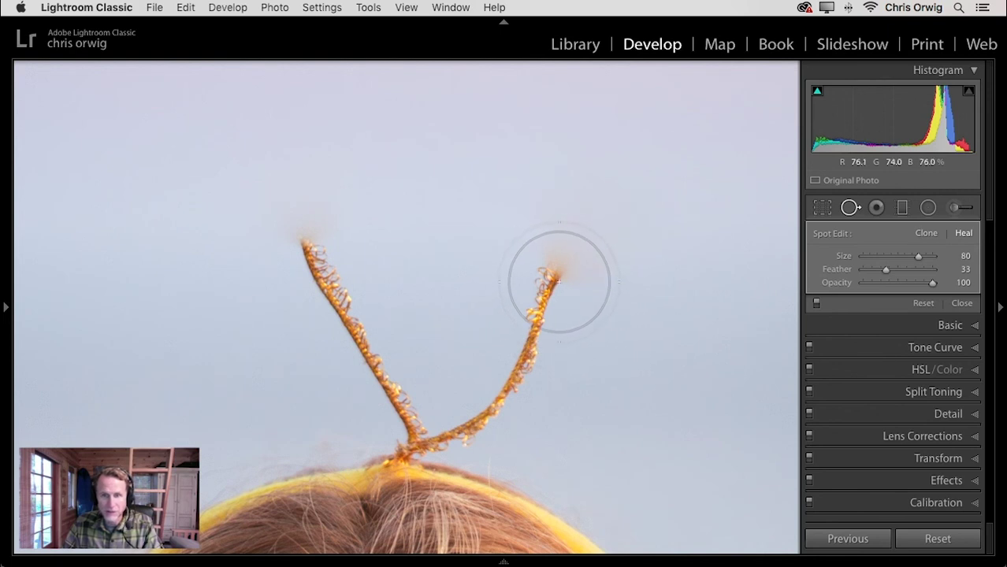
pyautogui.scroll(-5, 559, 281)
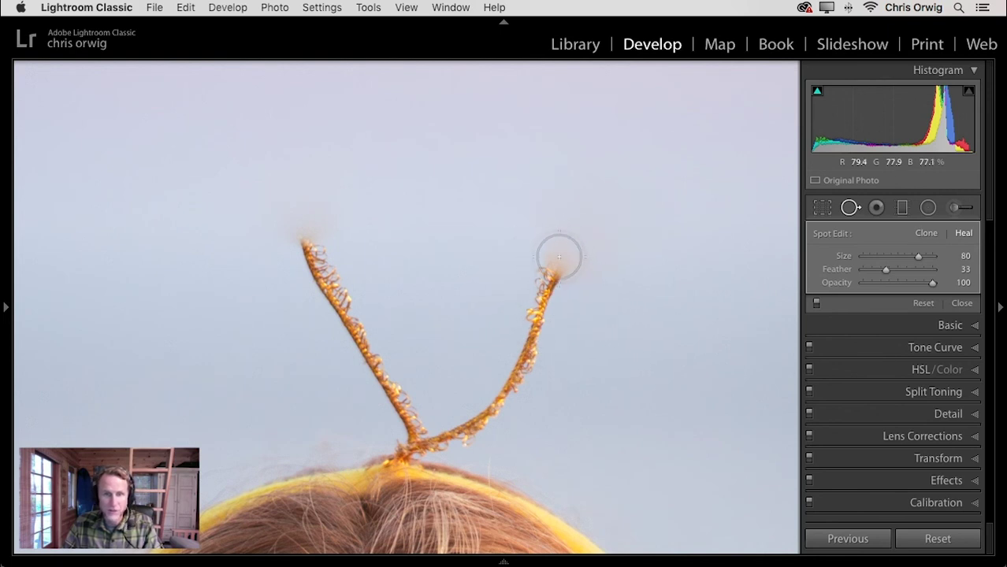
# Step: Paint heal strokes down the right and left antenna stems from tip to base
pyautogui.moveTo(559, 253)
pyautogui.mouseDown()
pyautogui.moveTo(526, 362)
pyautogui.moveTo(495, 405)
pyautogui.moveTo(450, 434)
pyautogui.mouseUp()
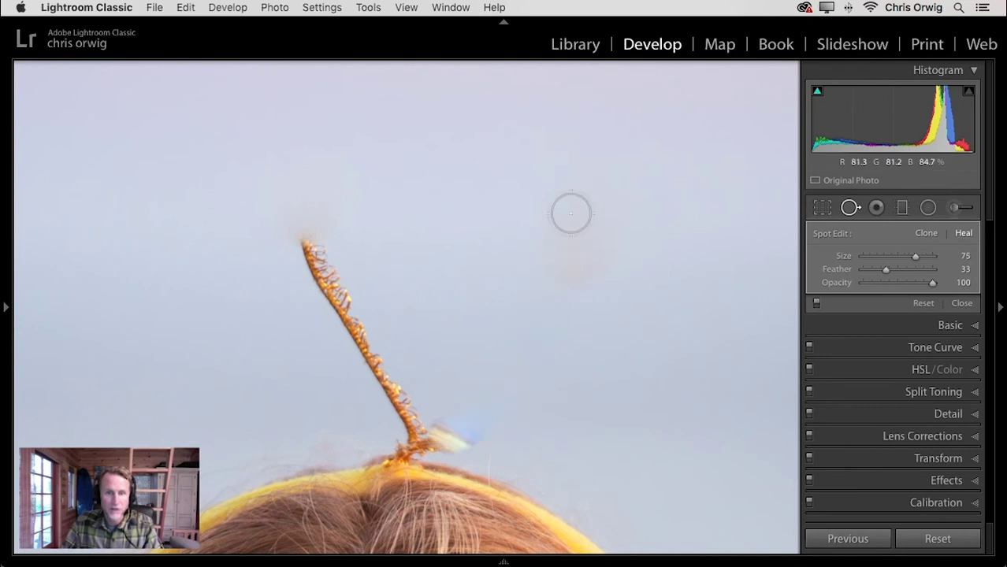
pyautogui.scroll(-1, 584, 250)
pyautogui.moveTo(585, 250)
pyautogui.mouseDown()
pyautogui.moveTo(558, 241)
pyautogui.moveTo(572, 266)
pyautogui.mouseUp()
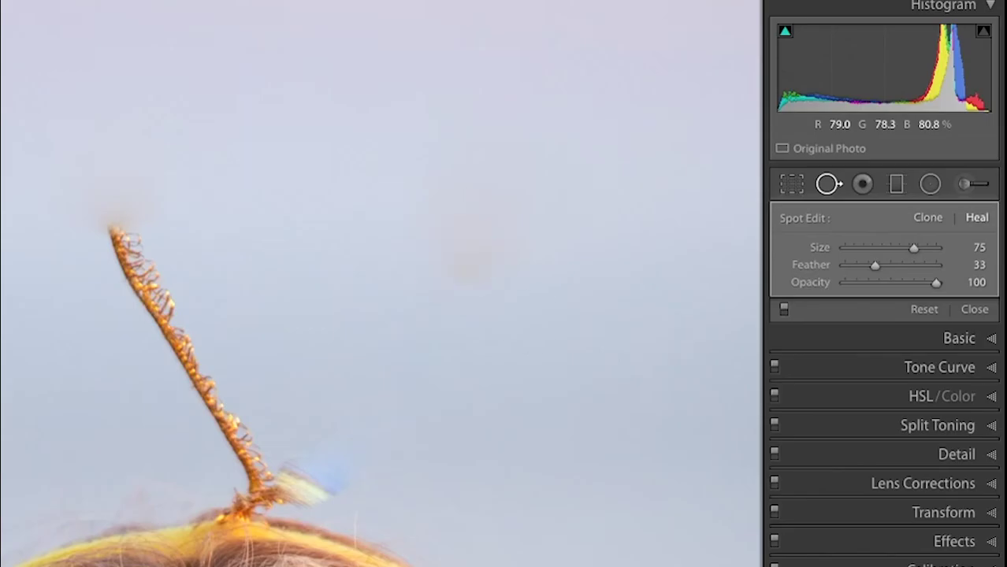
pyautogui.moveTo(304, 229); pyautogui.dragTo(325, 294)
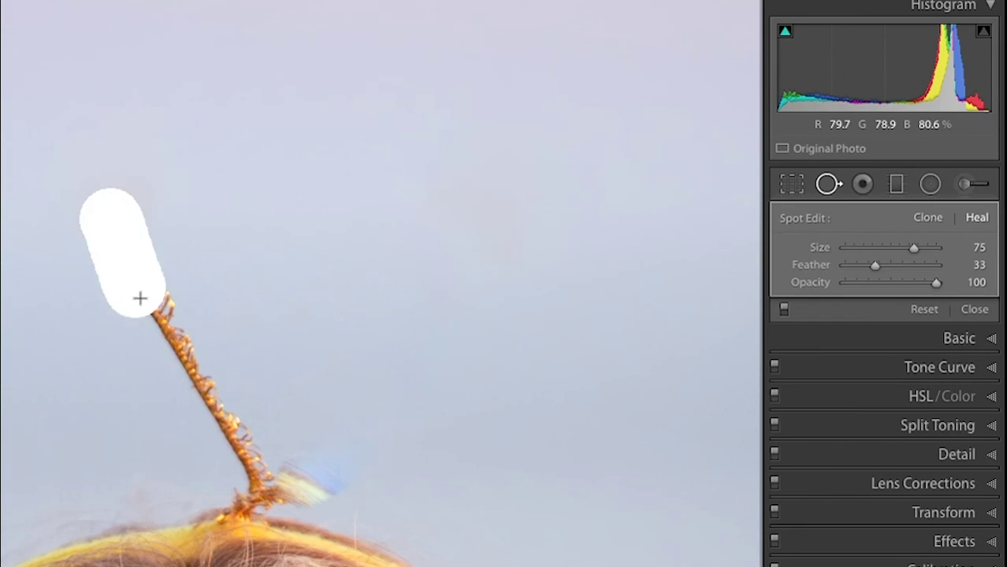
pyautogui.moveTo(140, 298)
pyautogui.mouseDown()
pyautogui.moveTo(189, 399)
pyautogui.moveTo(256, 469)
pyautogui.moveTo(301, 485)
pyautogui.moveTo(341, 483)
pyautogui.moveTo(276, 429)
pyautogui.mouseUp()
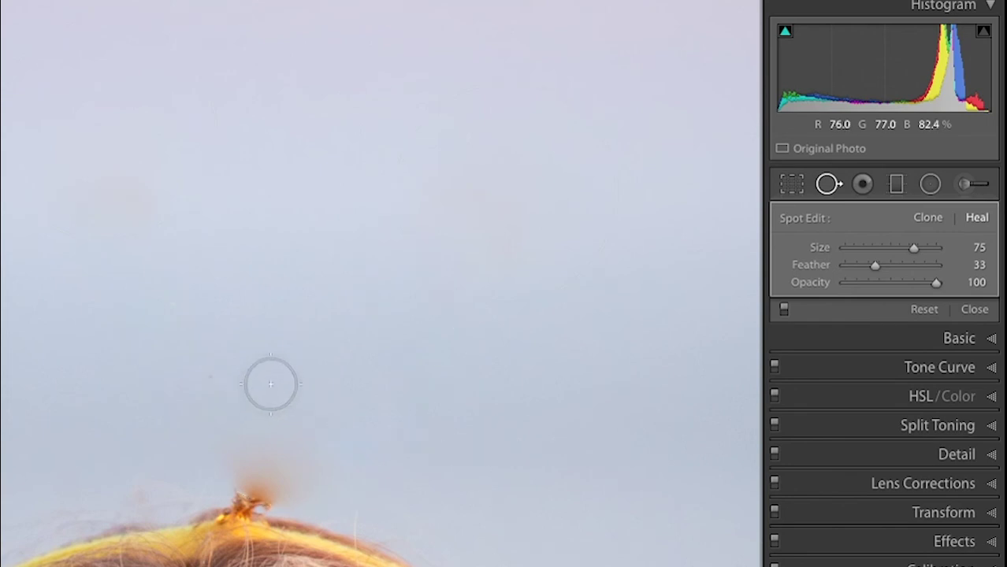
pyautogui.moveTo(210, 369)
pyautogui.mouseDown()
pyautogui.moveTo(230, 434)
pyautogui.moveTo(301, 460)
pyautogui.mouseUp()
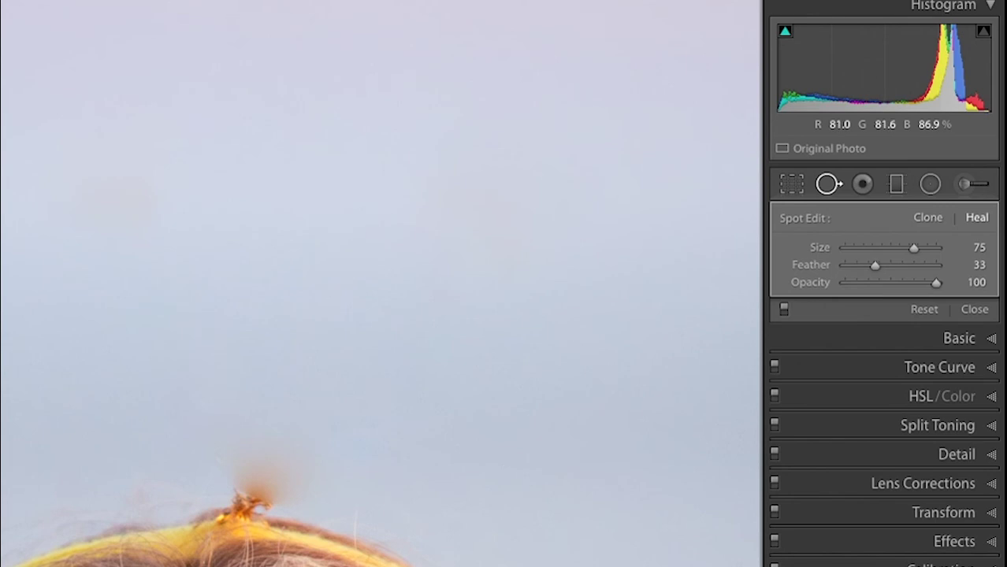
# Step: Zoom in on the antenna stub and undo a bad bluish heal spot beside it
pyautogui.scroll(-5, 387, 299)
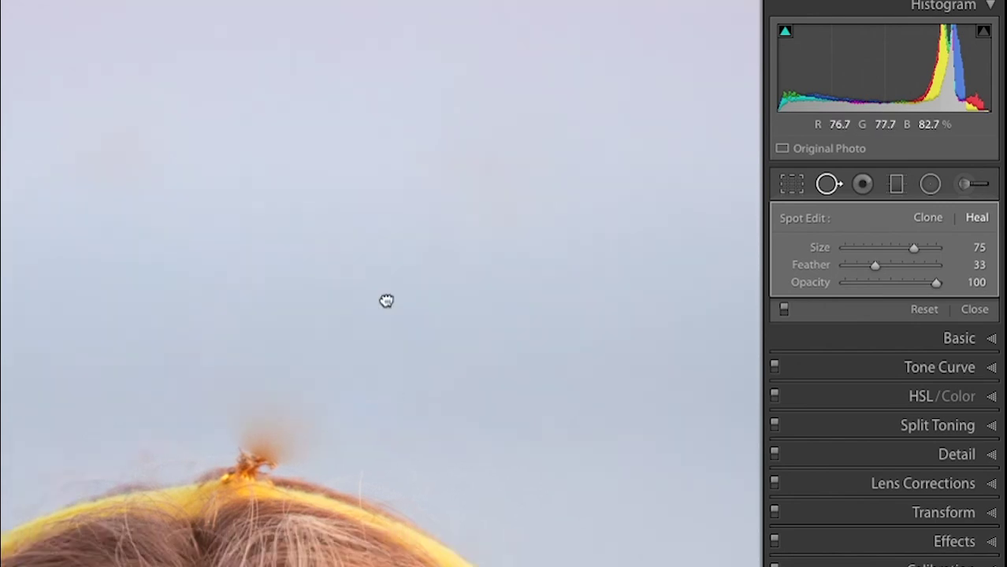
pyautogui.click(365, 278)
pyautogui.moveTo(365, 278)
pyautogui.mouseDown()
pyautogui.moveTo(472, 266)
pyautogui.moveTo(479, 324)
pyautogui.mouseUp()
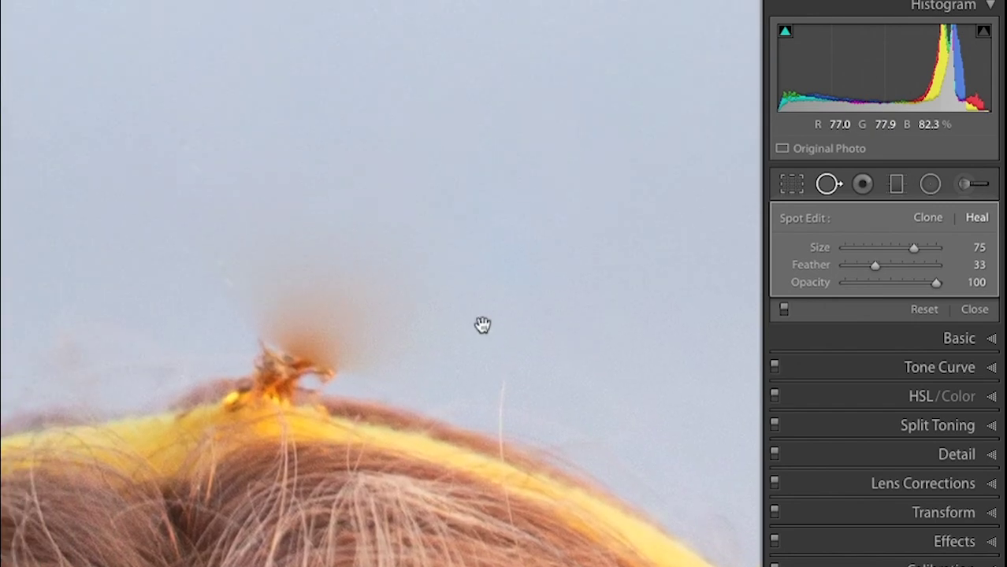
pyautogui.click(222, 266)
pyautogui.hotkey('ctrl', 'z')
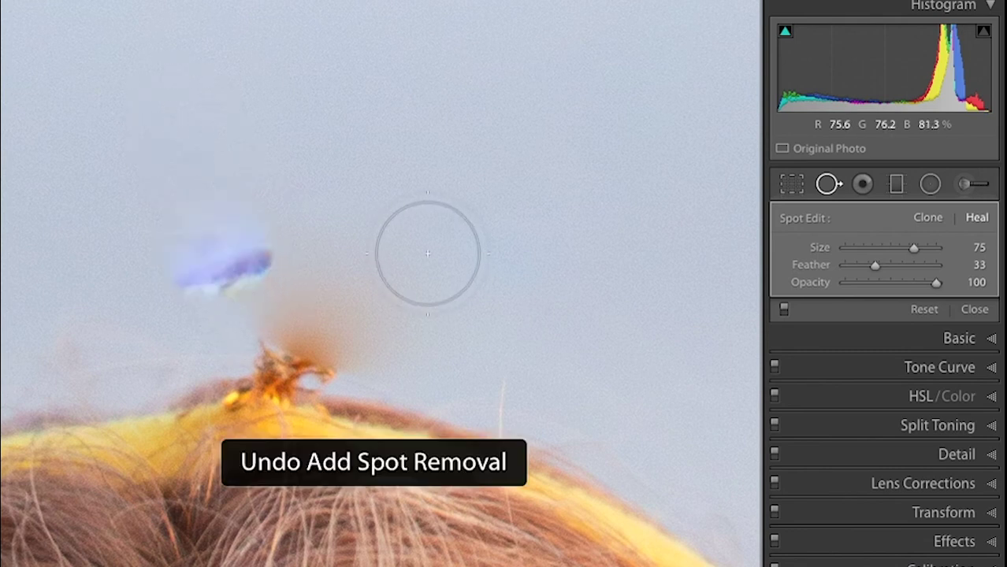
# Step: Shrink the brush and paint a broad heal over the stub and surrounding sky
pyautogui.scroll(-1, 247, 325)
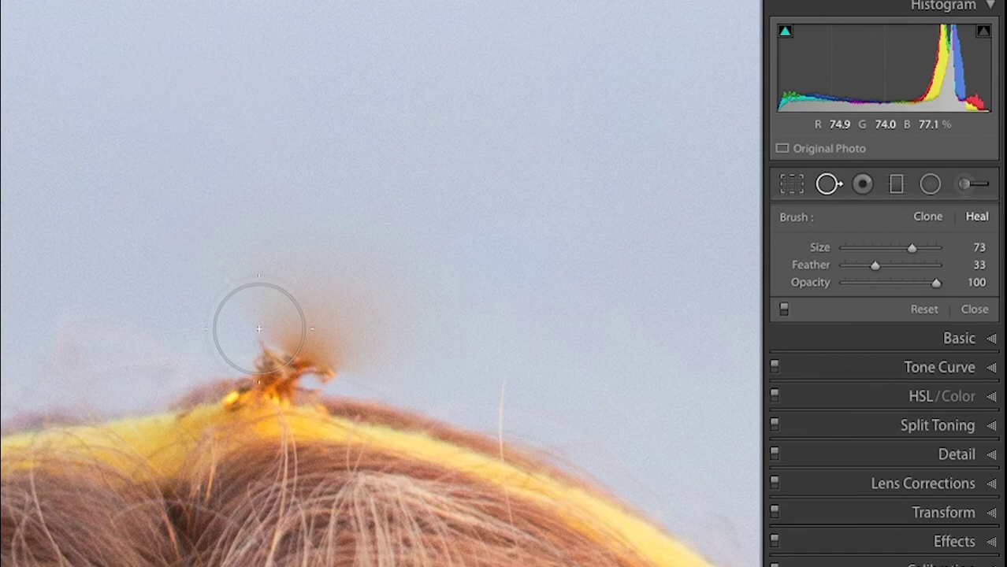
pyautogui.scroll(-13, 334, 309)
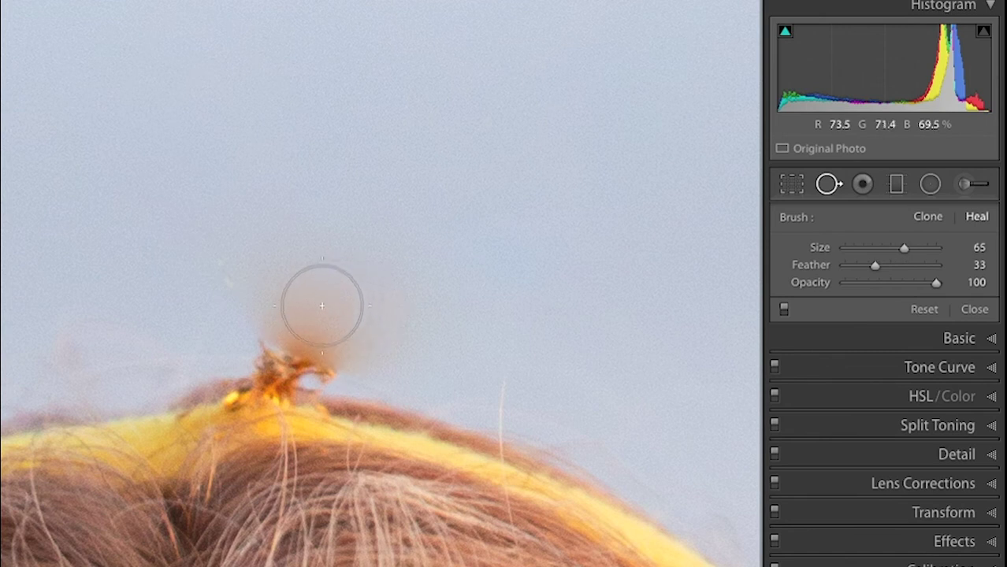
pyautogui.moveTo(218, 275)
pyautogui.mouseDown()
pyautogui.moveTo(332, 287)
pyautogui.moveTo(422, 332)
pyautogui.moveTo(252, 303)
pyautogui.moveTo(260, 345)
pyautogui.moveTo(432, 375)
pyautogui.moveTo(416, 357)
pyautogui.mouseUp()
pyautogui.moveTo(271, 344)
pyautogui.mouseDown()
pyautogui.moveTo(198, 290)
pyautogui.moveTo(319, 276)
pyautogui.moveTo(464, 334)
pyautogui.moveTo(475, 354)
pyautogui.mouseUp()
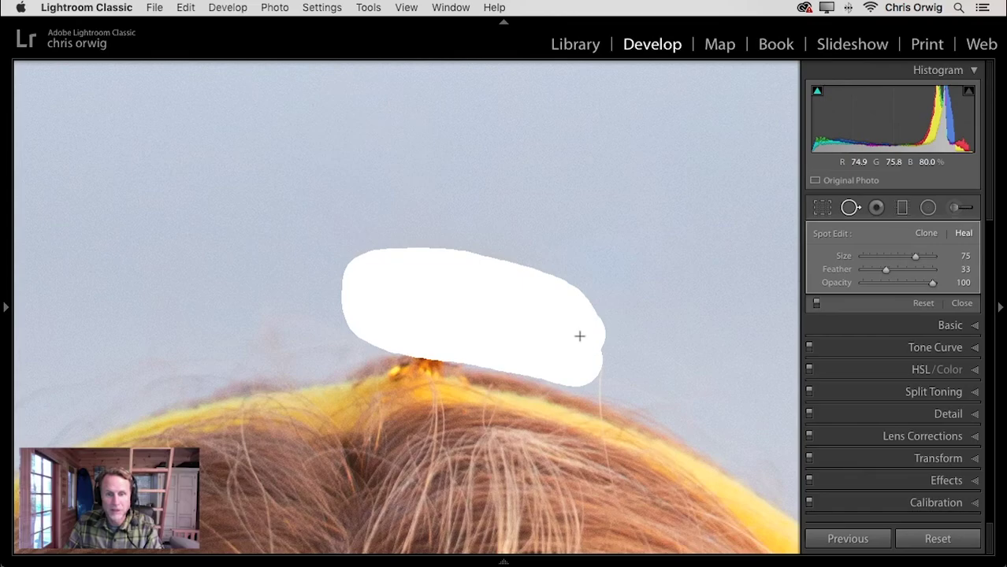
pyautogui.moveTo(579, 336); pyautogui.dragTo(579, 335)
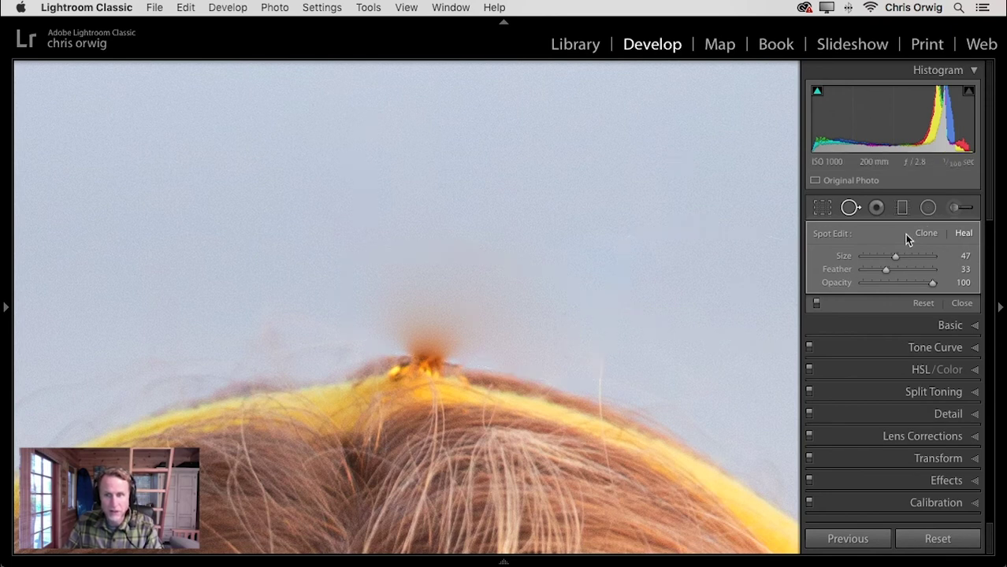
# Step: Switch the patch to Clone with feather 62 and retouch the sky right of the stub
pyautogui.click(927, 233)
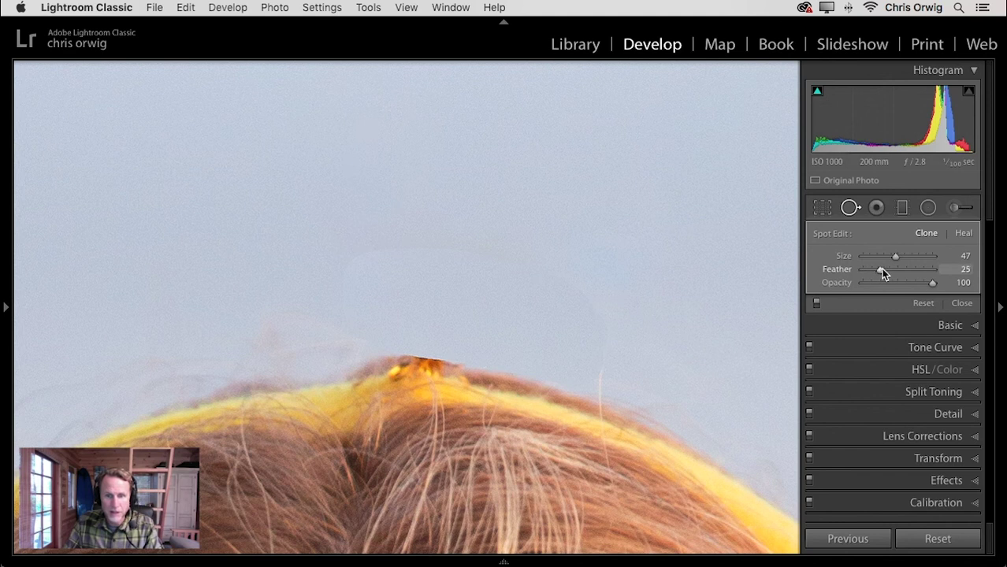
pyautogui.moveTo(899, 268); pyautogui.dragTo(906, 269)
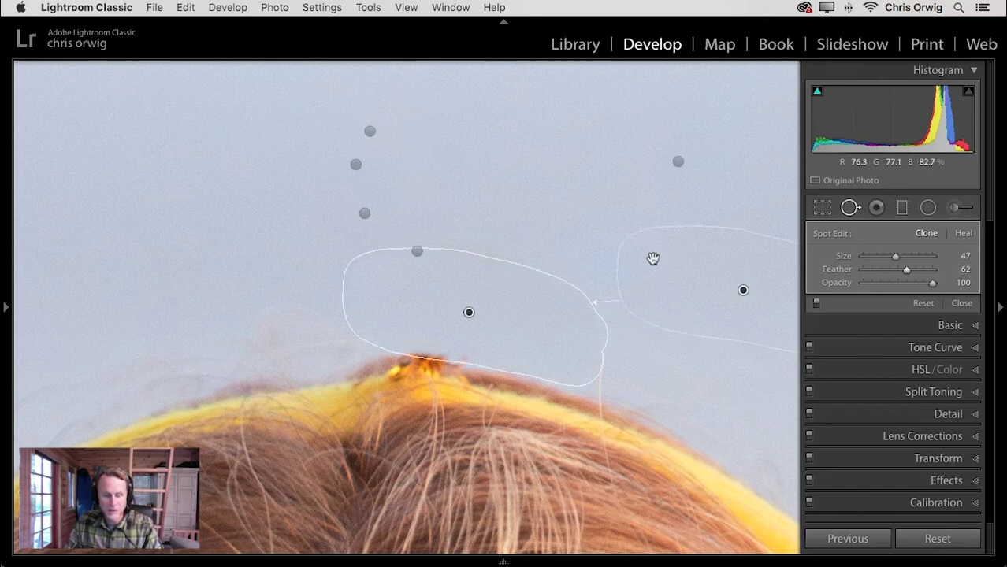
pyautogui.moveTo(535, 294)
pyautogui.mouseDown()
pyautogui.moveTo(501, 272)
pyautogui.moveTo(424, 253)
pyautogui.moveTo(332, 268)
pyautogui.moveTo(329, 282)
pyautogui.moveTo(469, 280)
pyautogui.moveTo(562, 298)
pyautogui.moveTo(563, 312)
pyautogui.moveTo(473, 279)
pyautogui.moveTo(435, 296)
pyautogui.moveTo(569, 322)
pyautogui.moveTo(567, 284)
pyautogui.moveTo(471, 247)
pyautogui.moveTo(344, 262)
pyautogui.moveTo(389, 291)
pyautogui.moveTo(606, 344)
pyautogui.mouseUp()
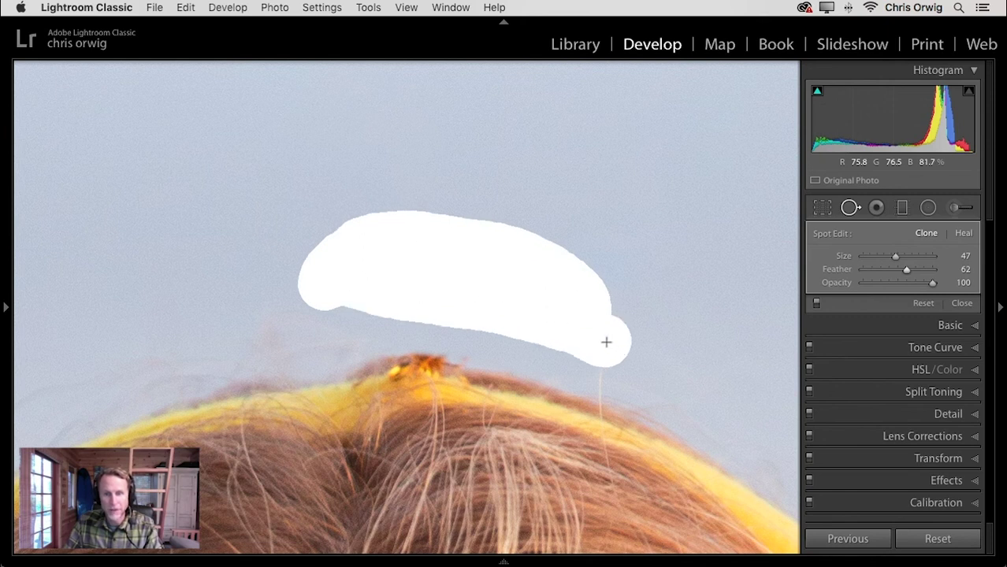
# Step: Heal the small dark speck in the sky, then zoom out to the whole portrait
pyautogui.click(963, 234)
pyautogui.moveTo(629, 340); pyautogui.dragTo(603, 350)
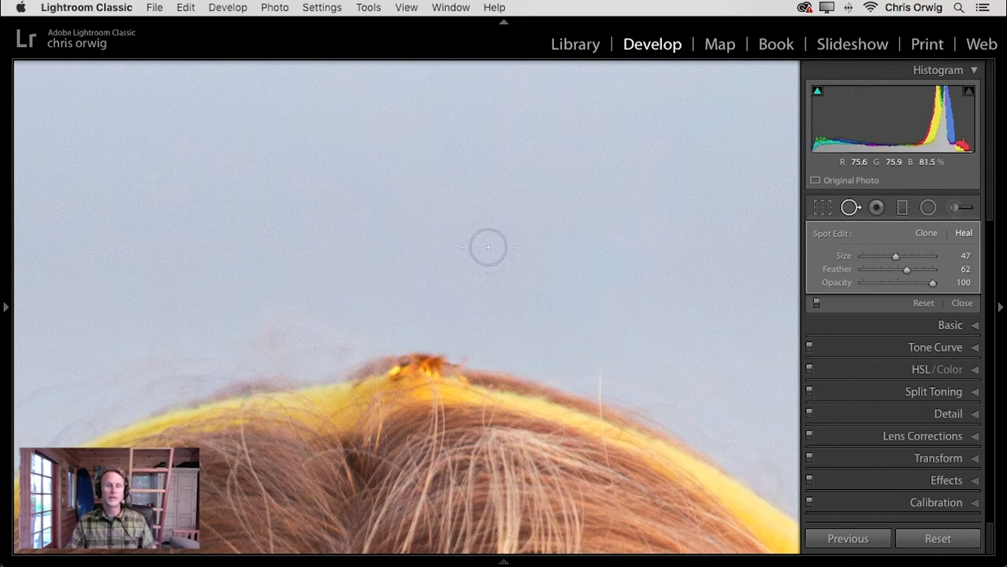
pyautogui.press('z')
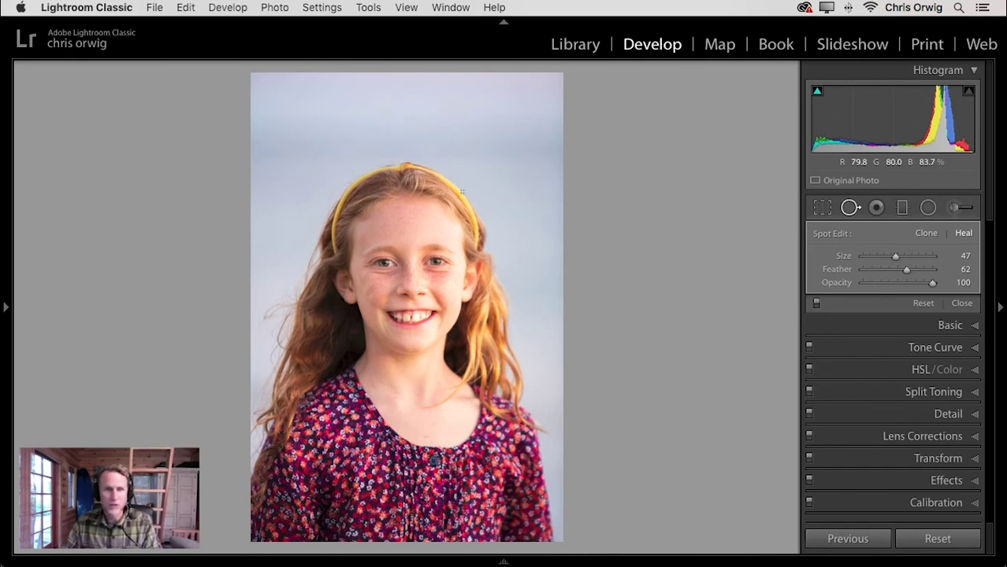
pyautogui.scroll(3, 376, 109)
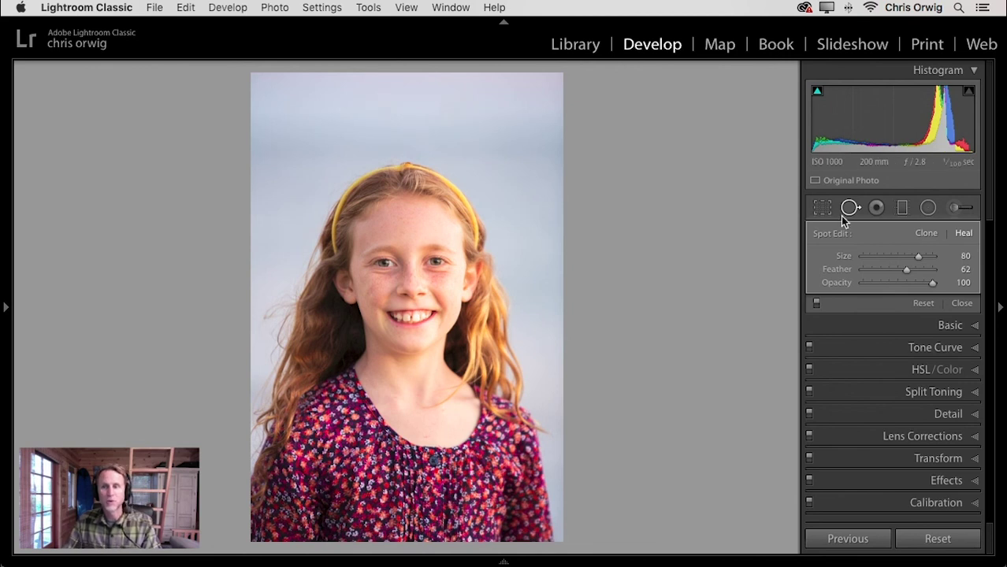
pyautogui.click(816, 303)
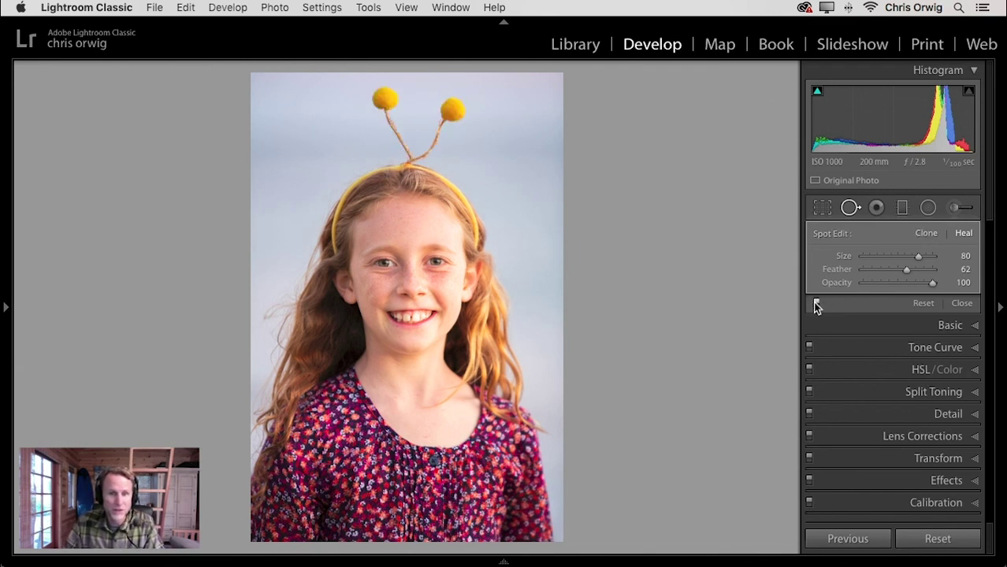
pyautogui.click(815, 303)
pyautogui.click(816, 304)
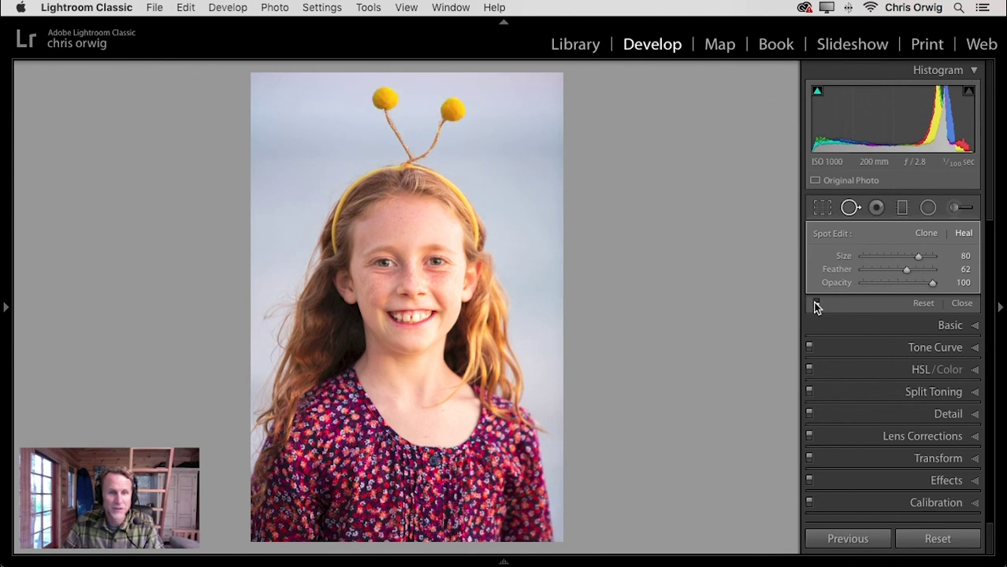
pyautogui.click(816, 303)
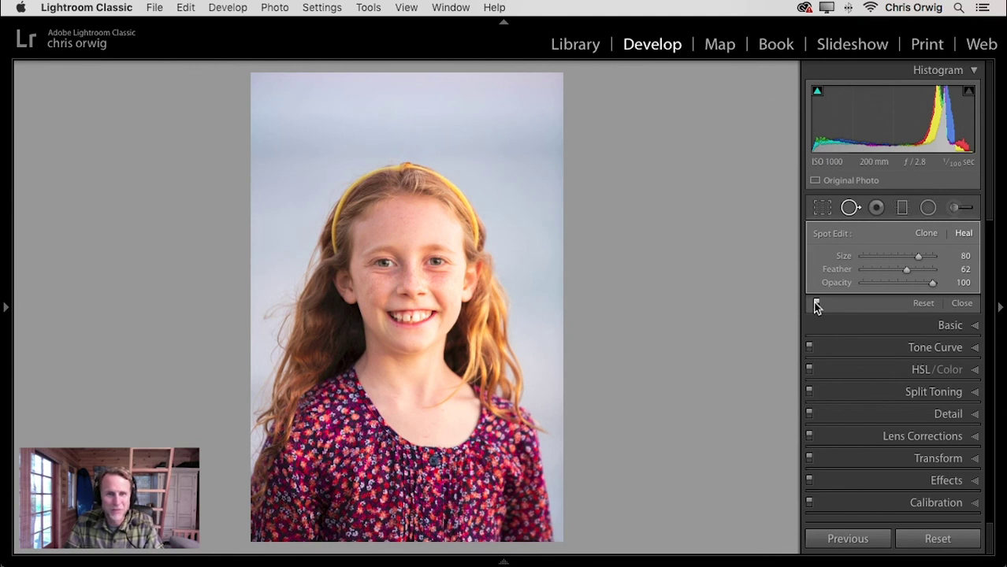
# Step: Zoom in on the headband, try a heal spot on the orange blob, then delete it
pyautogui.press('z')
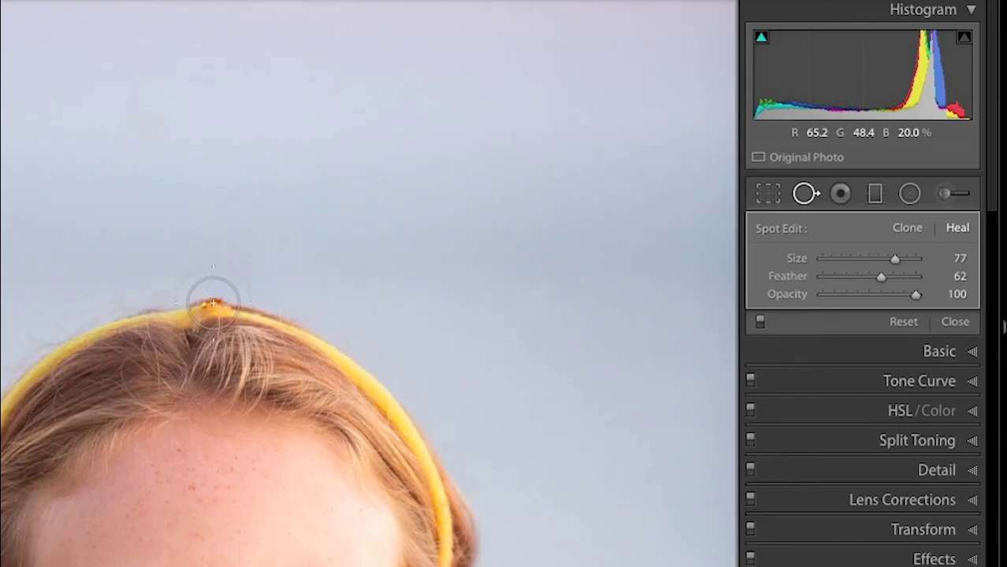
pyautogui.click(213, 303)
pyautogui.press('h')
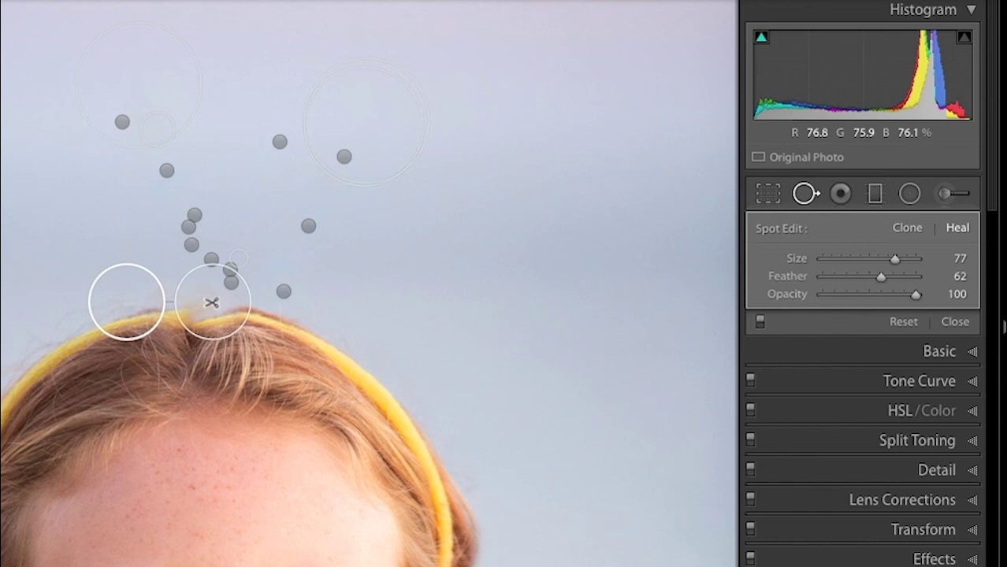
pyautogui.press('Delete')
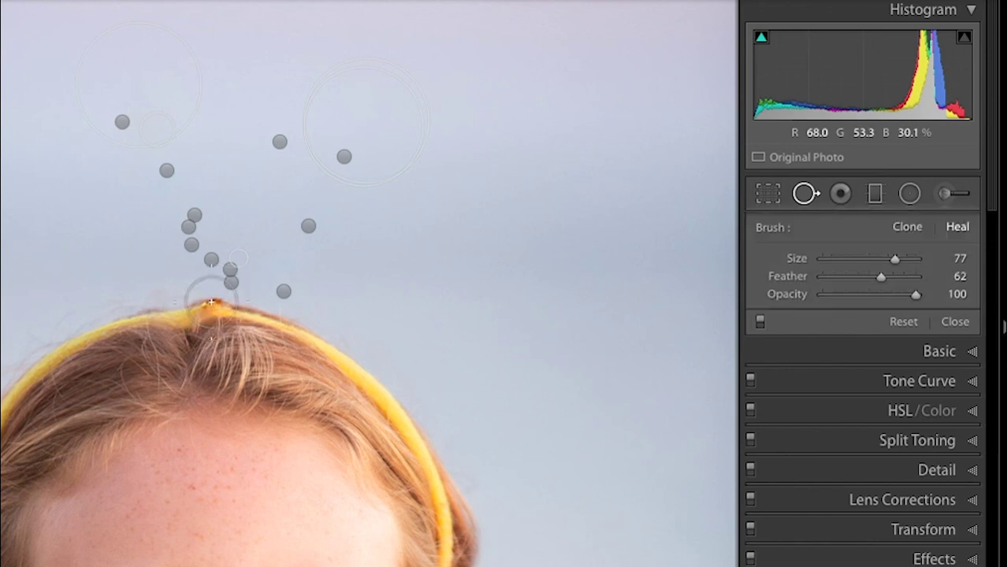
# Step: Zoom closer, shrink the brush, and heal the orange knot using sky above the head
pyautogui.click(212, 302)
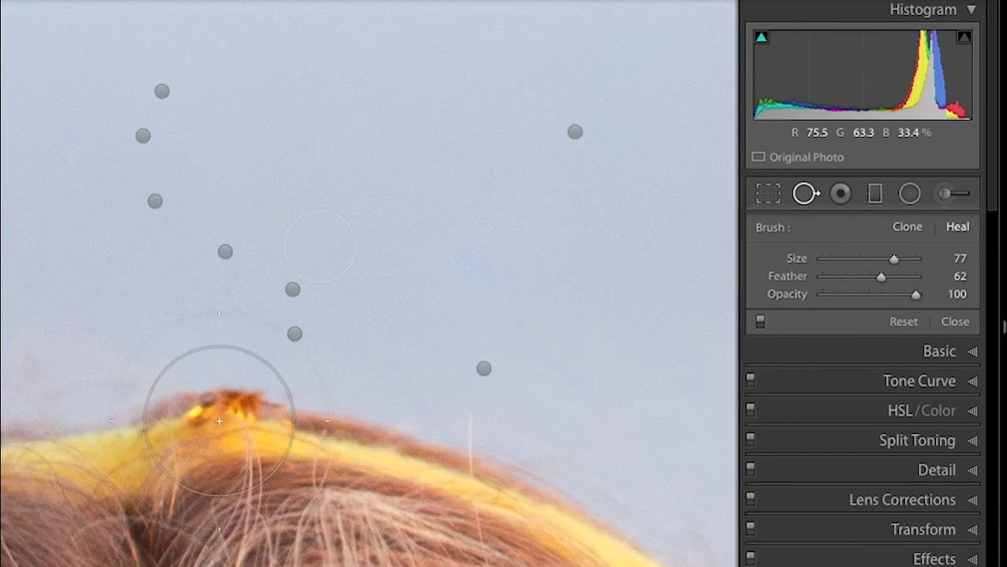
pyautogui.press('h')
pyautogui.scroll(-1, 224, 404)
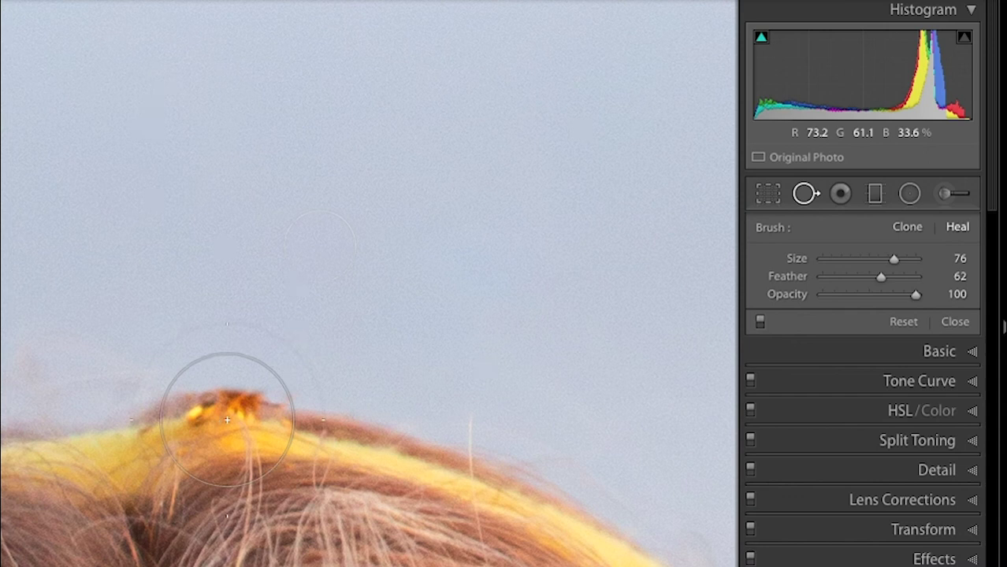
pyautogui.scroll(-10, 264, 412)
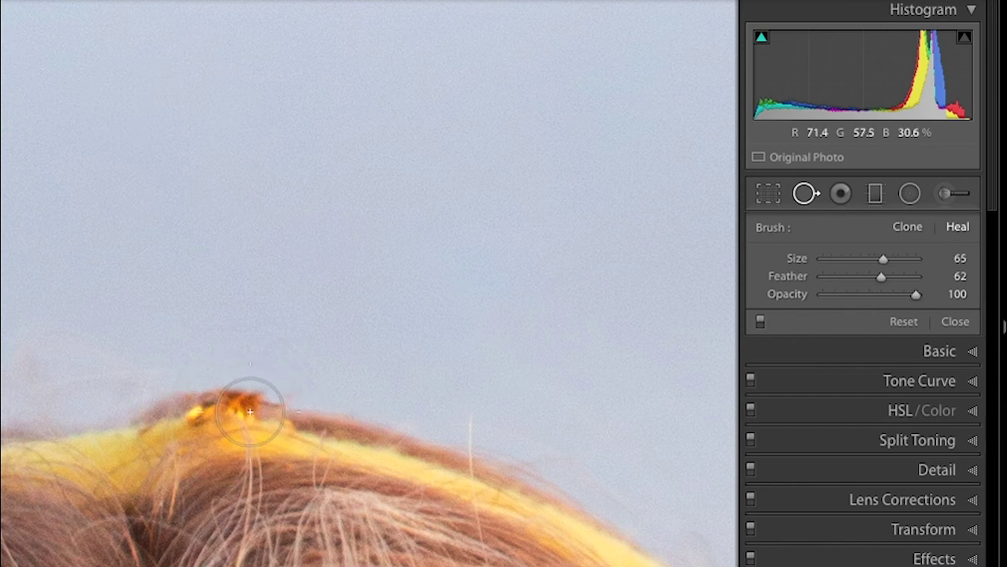
pyautogui.scroll(-5, 252, 412)
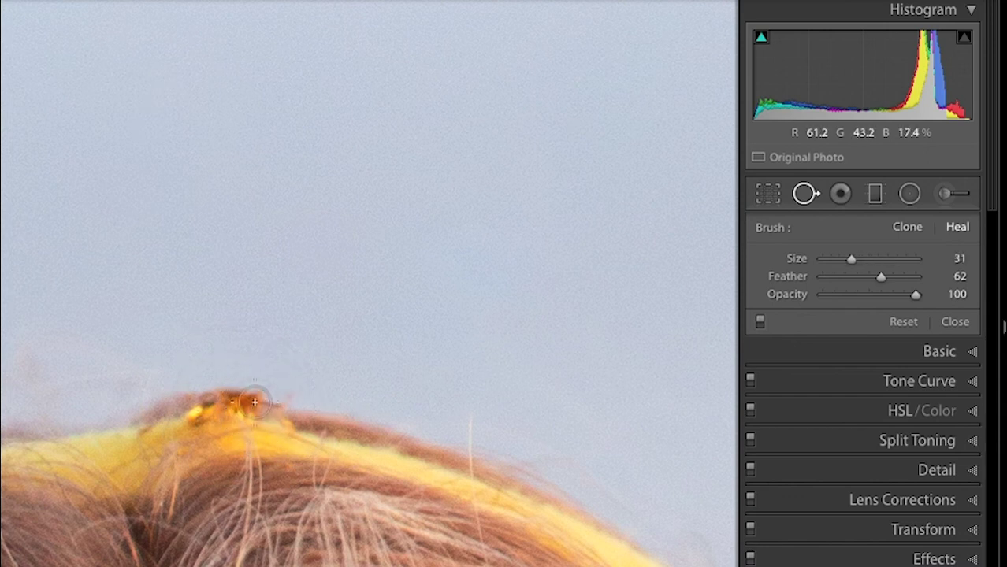
pyautogui.moveTo(169, 408)
pyautogui.mouseDown()
pyautogui.moveTo(236, 409)
pyautogui.moveTo(377, 440)
pyautogui.moveTo(198, 401)
pyautogui.moveTo(176, 409)
pyautogui.mouseUp()
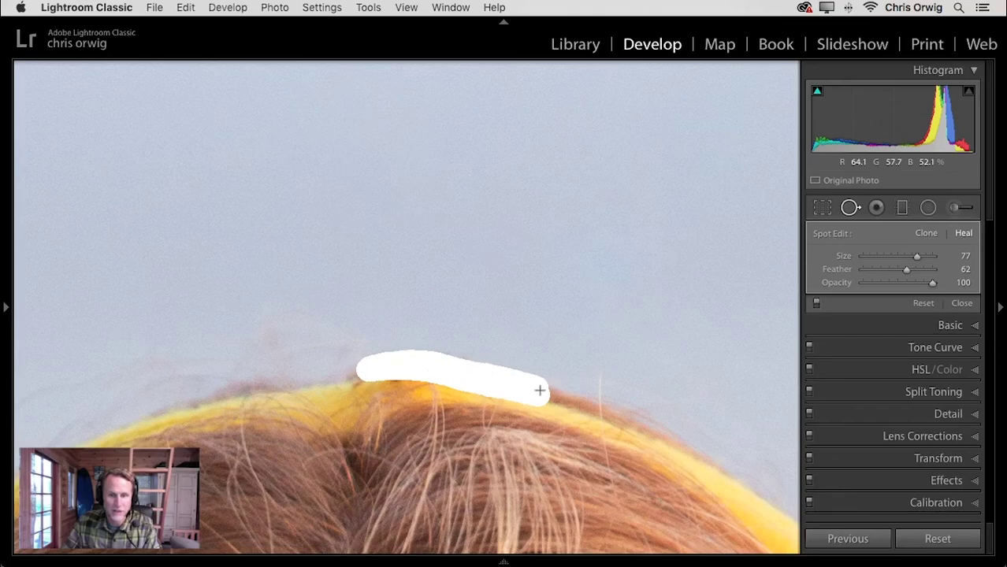
pyautogui.moveTo(540, 391)
pyautogui.mouseDown()
pyautogui.moveTo(480, 367)
pyautogui.moveTo(413, 365)
pyautogui.mouseUp()
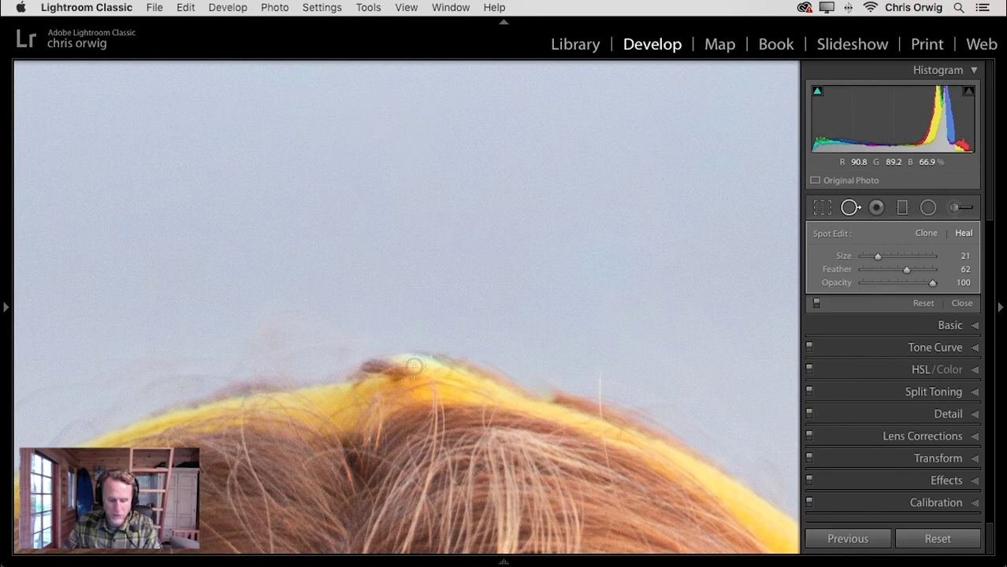
pyautogui.moveTo(632, 434); pyautogui.dragTo(451, 318)
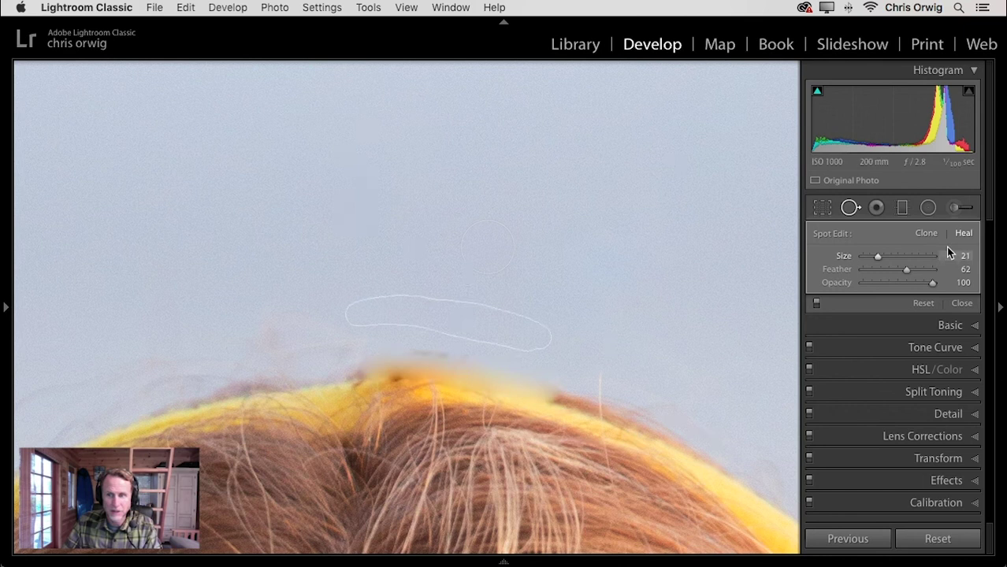
# Step: Switch the hairline fix to Clone with softer feather, then clone away stray hairs along the top
pyautogui.click(926, 233)
pyautogui.moveTo(906, 270)
pyautogui.mouseDown()
pyautogui.moveTo(874, 268)
pyautogui.moveTo(926, 274)
pyautogui.mouseUp()
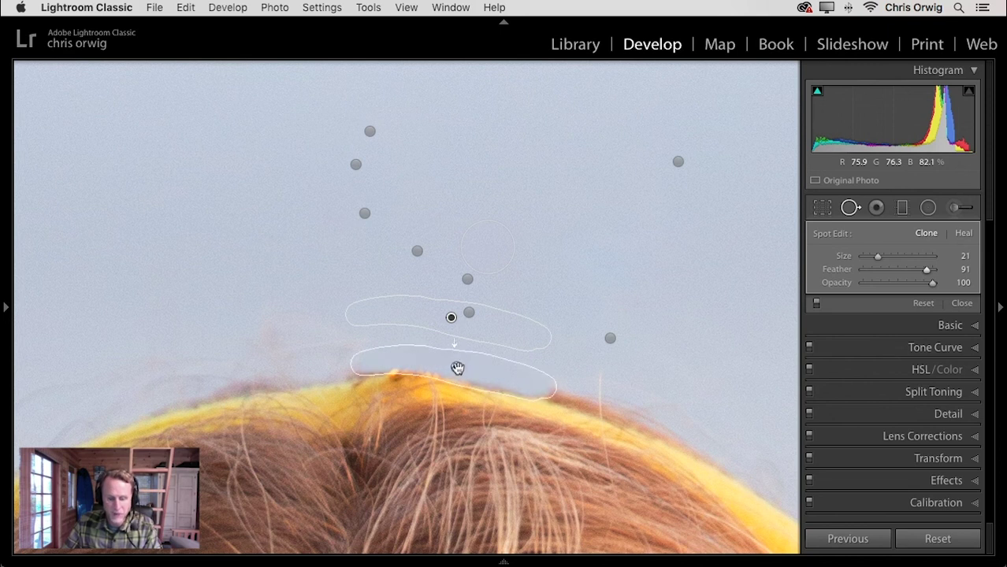
pyautogui.press('h')
pyautogui.moveTo(370, 368)
pyautogui.mouseDown()
pyautogui.moveTo(463, 378)
pyautogui.moveTo(464, 357)
pyautogui.moveTo(450, 344)
pyautogui.moveTo(418, 367)
pyautogui.mouseUp()
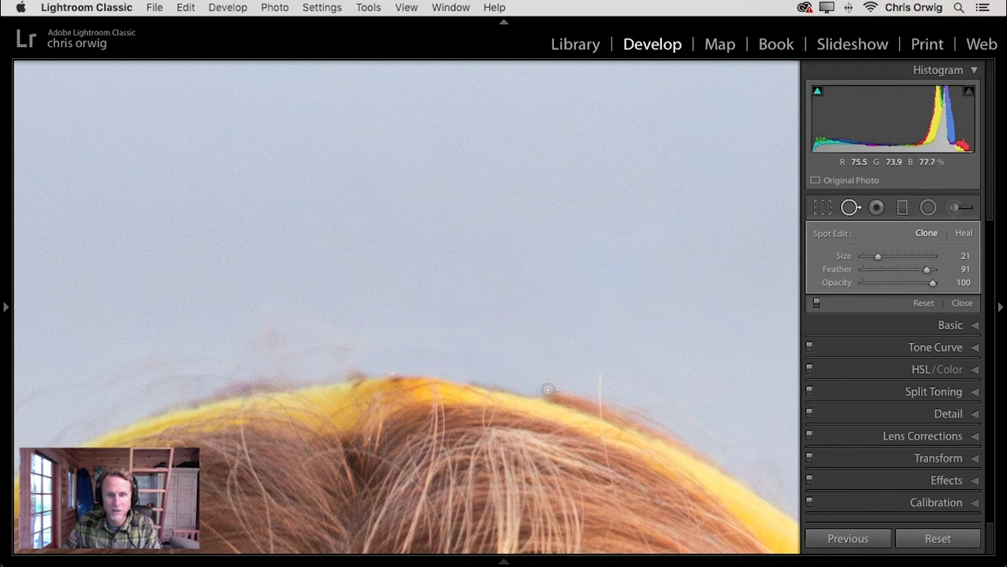
pyautogui.moveTo(548, 389)
pyautogui.mouseDown()
pyautogui.moveTo(651, 425)
pyautogui.moveTo(537, 387)
pyautogui.moveTo(598, 397)
pyautogui.moveTo(684, 438)
pyautogui.mouseUp()
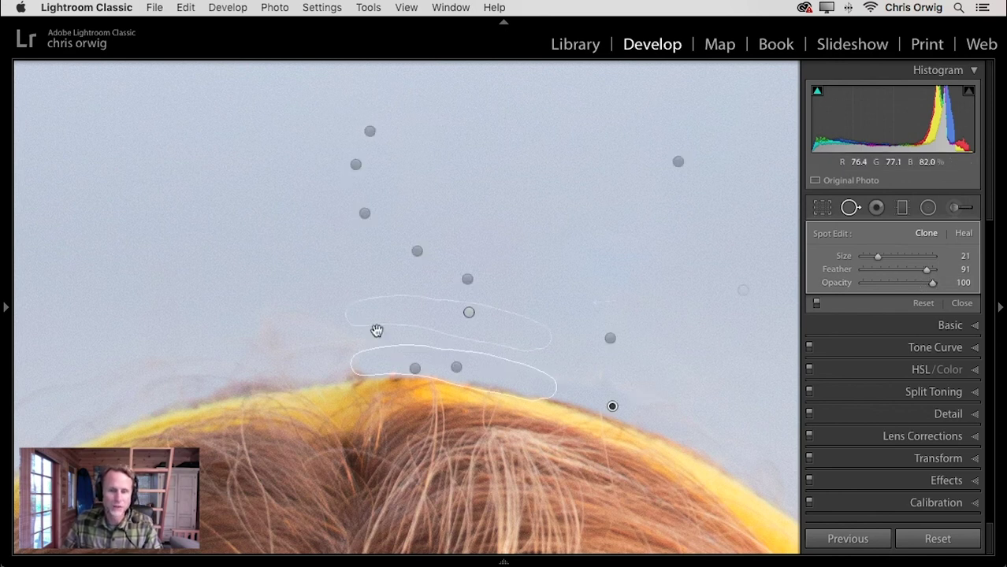
pyautogui.click(459, 365)
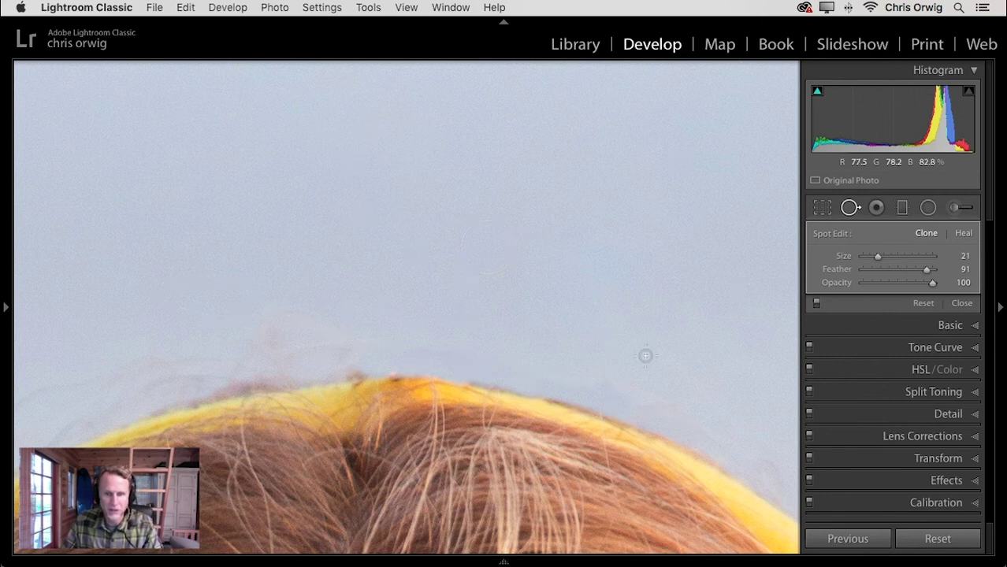
# Step: Heal away stray hairs along the hairline above the headband crest, compare with fixes hidden, and zoom out
pyautogui.moveTo(661, 408)
pyautogui.mouseDown()
pyautogui.moveTo(478, 359)
pyautogui.moveTo(272, 351)
pyautogui.moveTo(296, 326)
pyautogui.moveTo(569, 364)
pyautogui.moveTo(625, 380)
pyautogui.moveTo(696, 424)
pyautogui.moveTo(639, 358)
pyautogui.moveTo(542, 332)
pyautogui.moveTo(290, 327)
pyautogui.moveTo(493, 333)
pyautogui.moveTo(639, 370)
pyautogui.mouseUp()
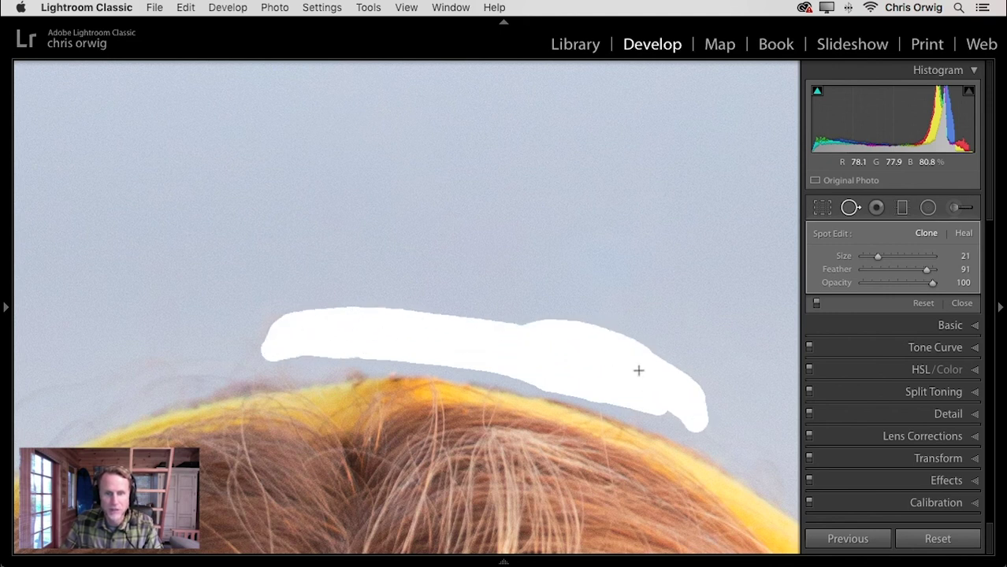
pyautogui.click(966, 234)
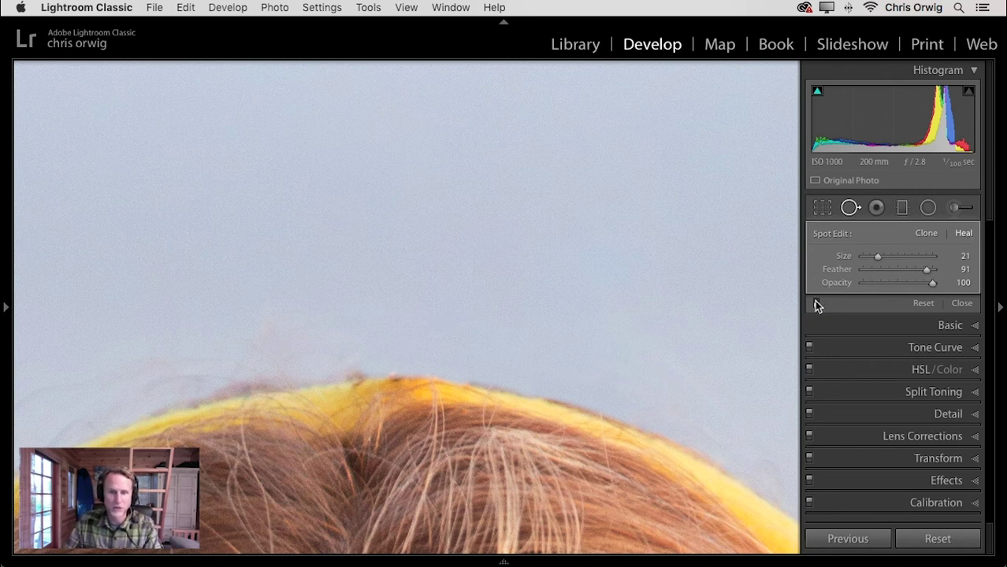
pyautogui.click(816, 304)
pyautogui.click(816, 304)
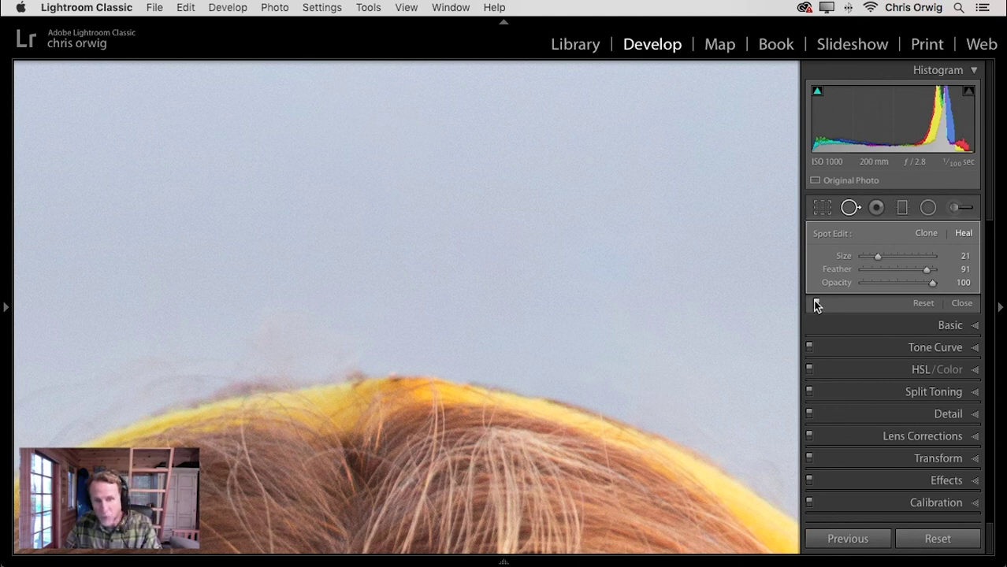
pyautogui.press('super+minus')
# Step: Zoom out to Fit and toggle the Spot Removal fixes off and on three times to compare before and after
pyautogui.press('super+minus')
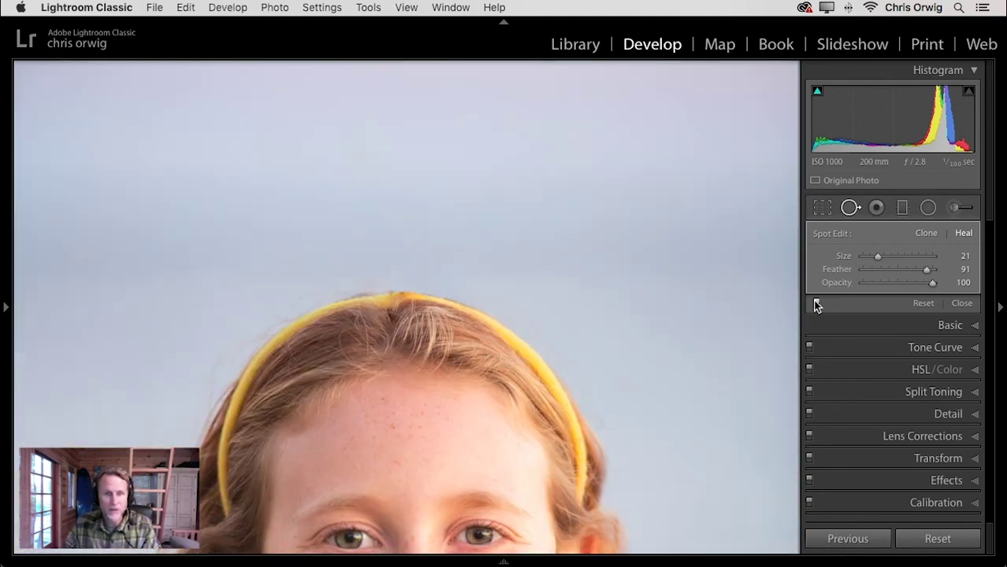
pyautogui.press('super+minus')
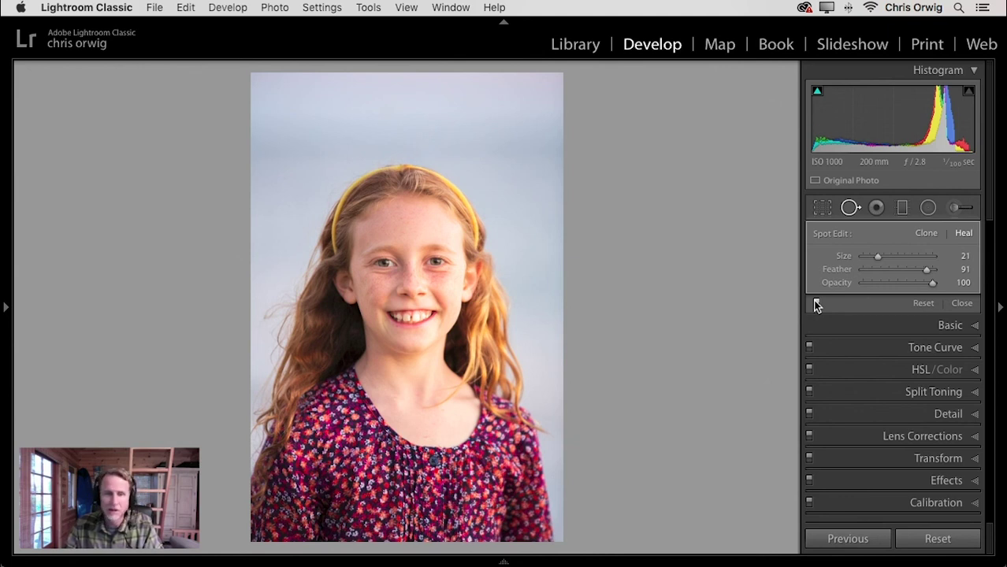
pyautogui.click(816, 305)
pyautogui.click(816, 305)
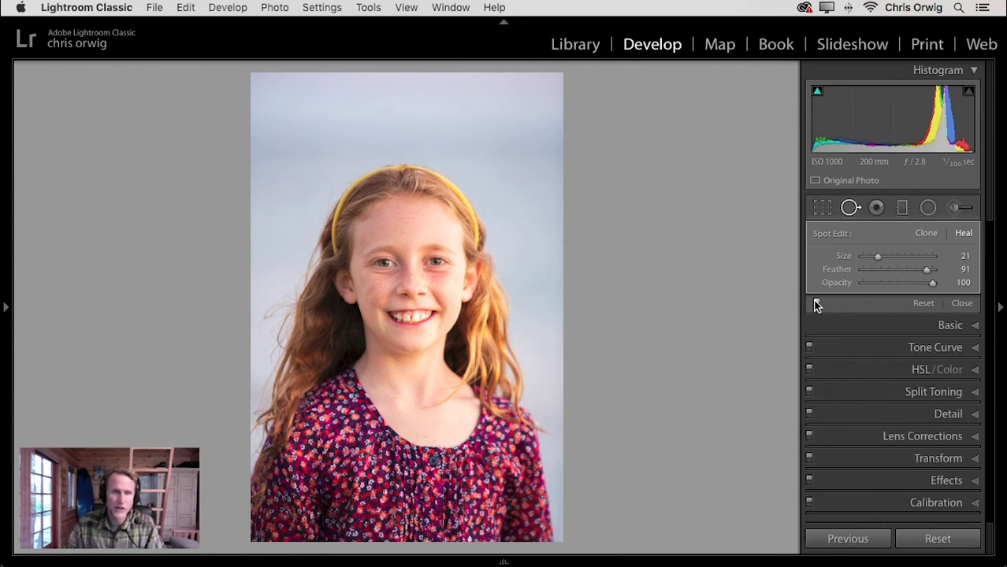
pyautogui.click(816, 305)
pyautogui.click(816, 305)
pyautogui.click(817, 305)
pyautogui.click(816, 305)
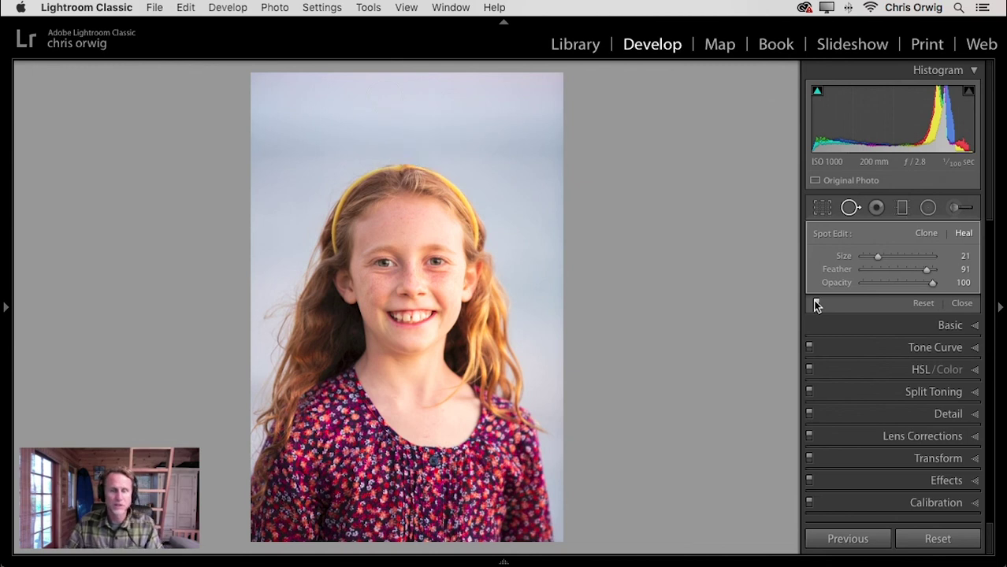